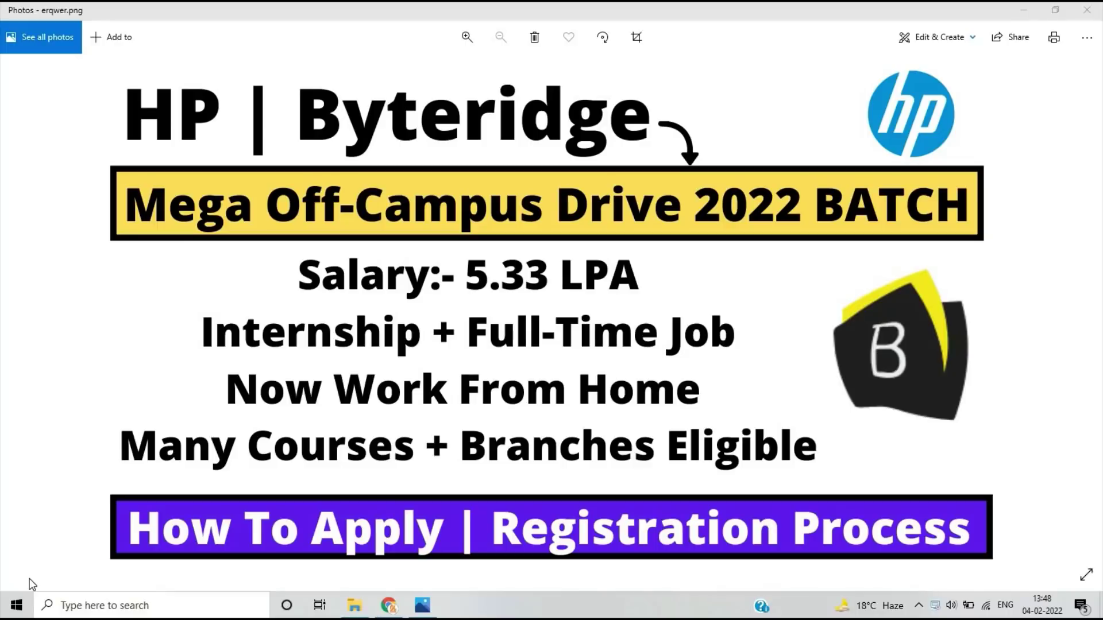
click(388, 605)
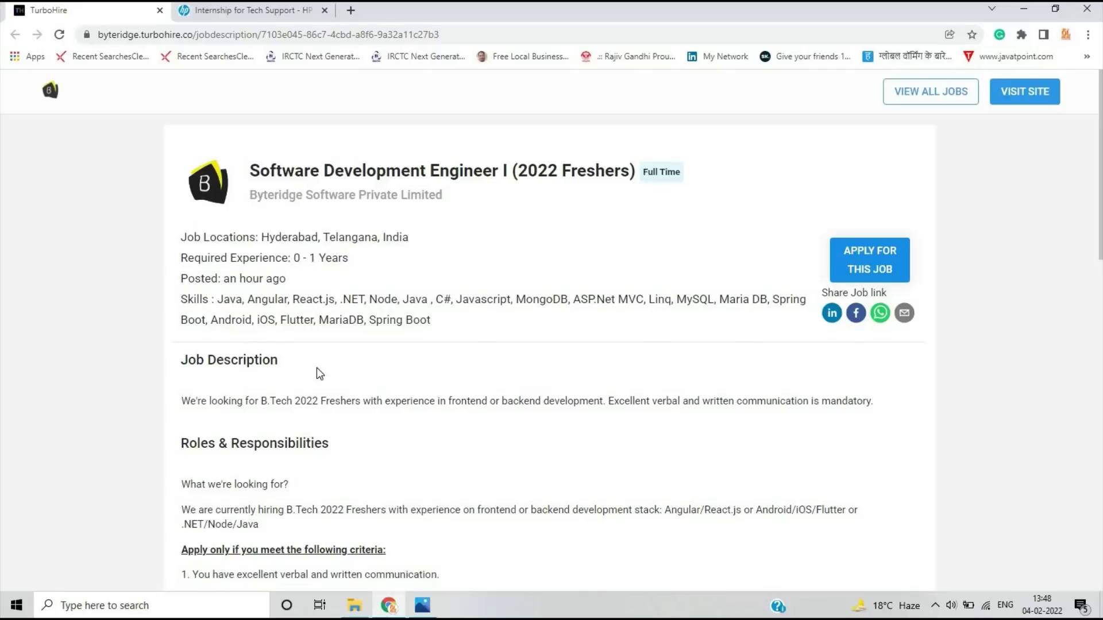
scroll(317, 369, down, 1)
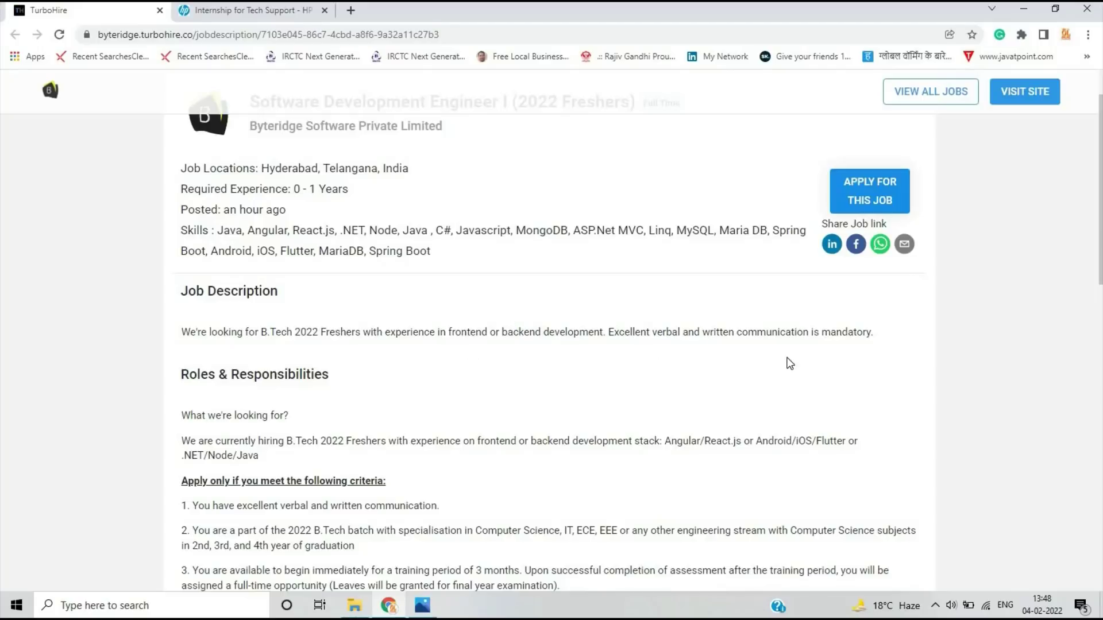
scroll(53, 277, down, 1)
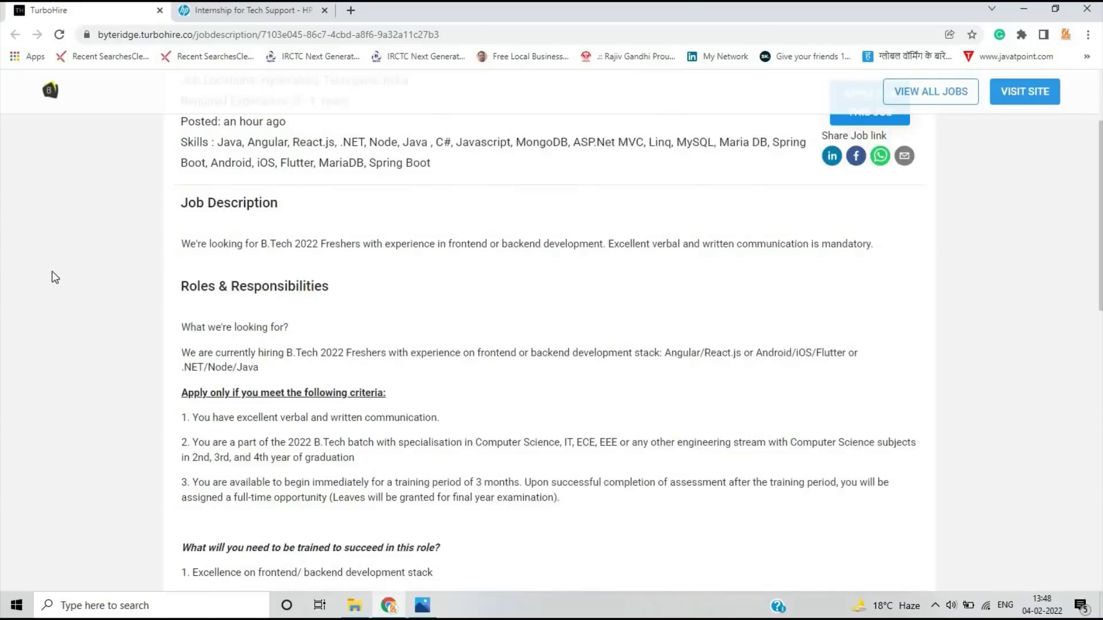
scroll(54, 277, down, 1)
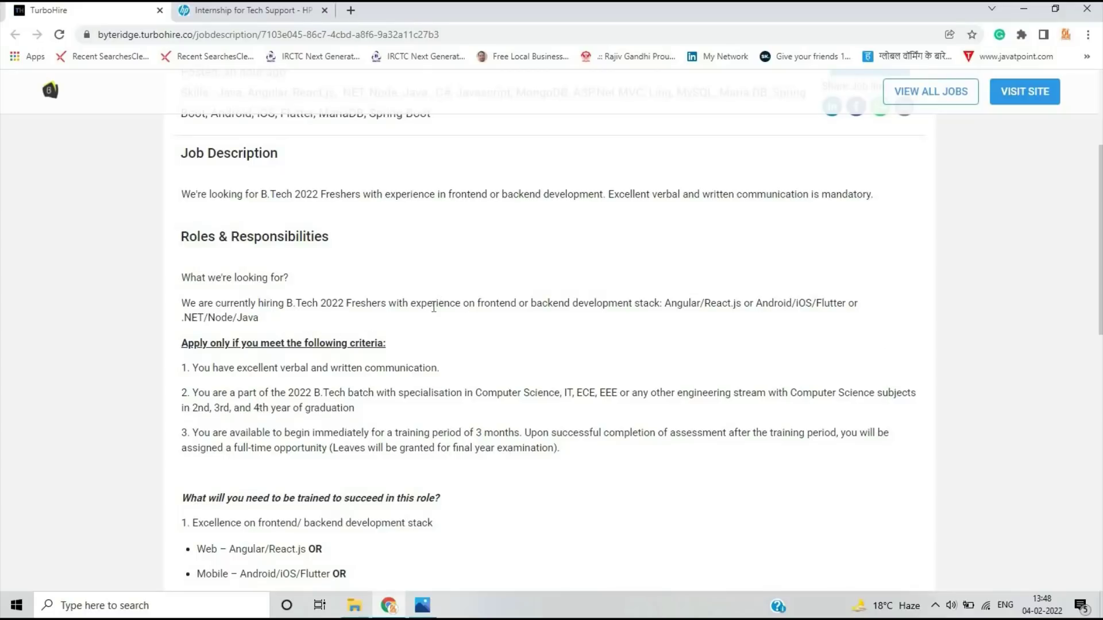
scroll(435, 310, down, 1)
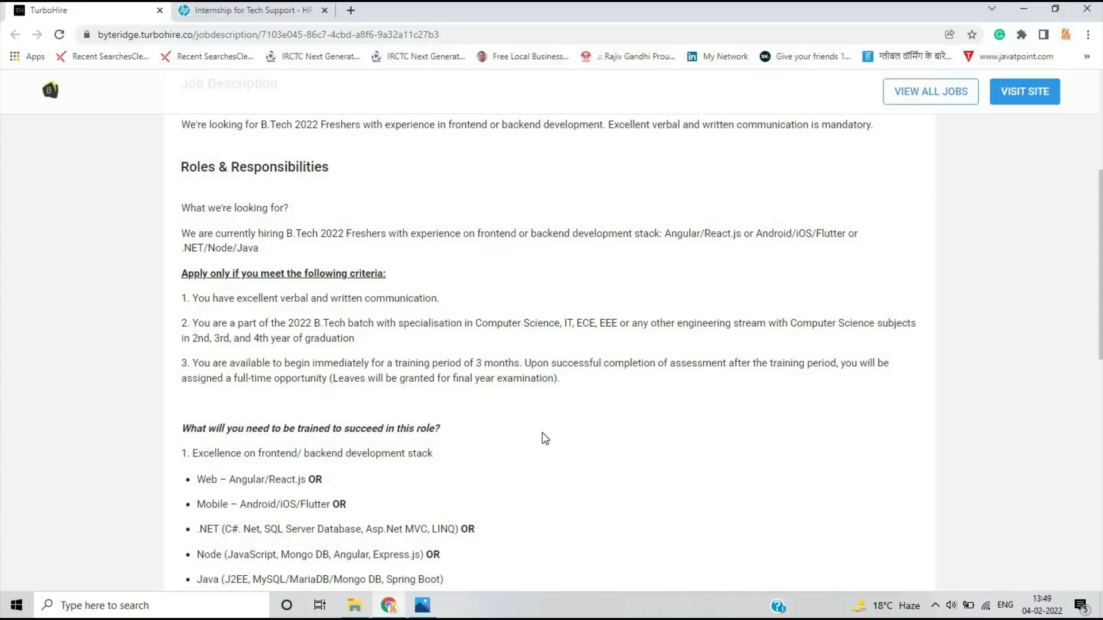
scroll(543, 437, down, 2)
scroll(249, 381, down, 2)
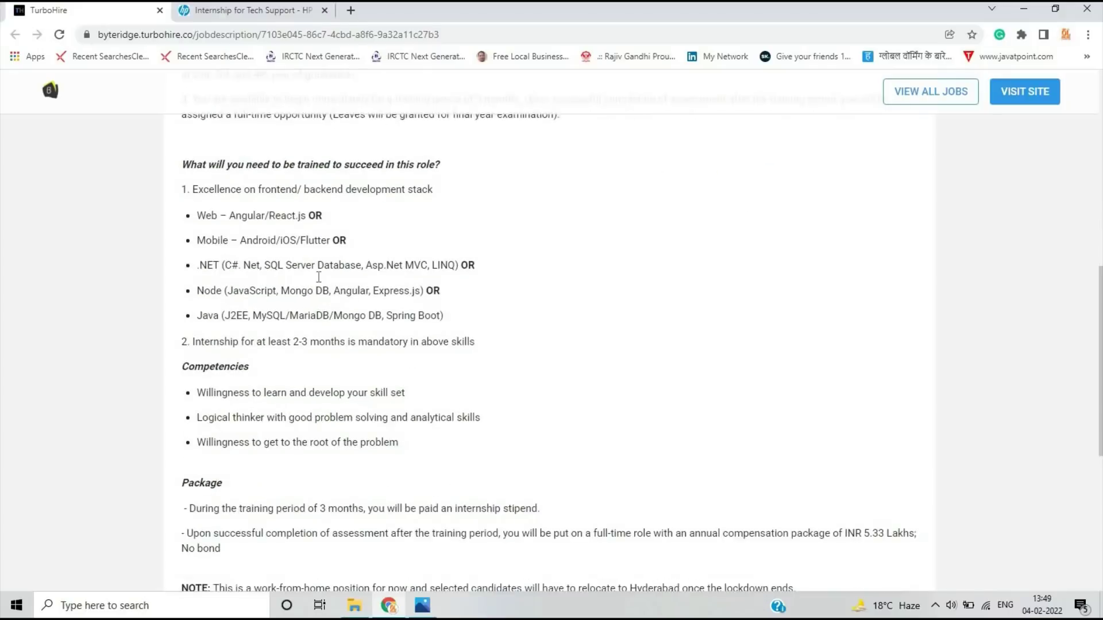
scroll(392, 373, down, 2)
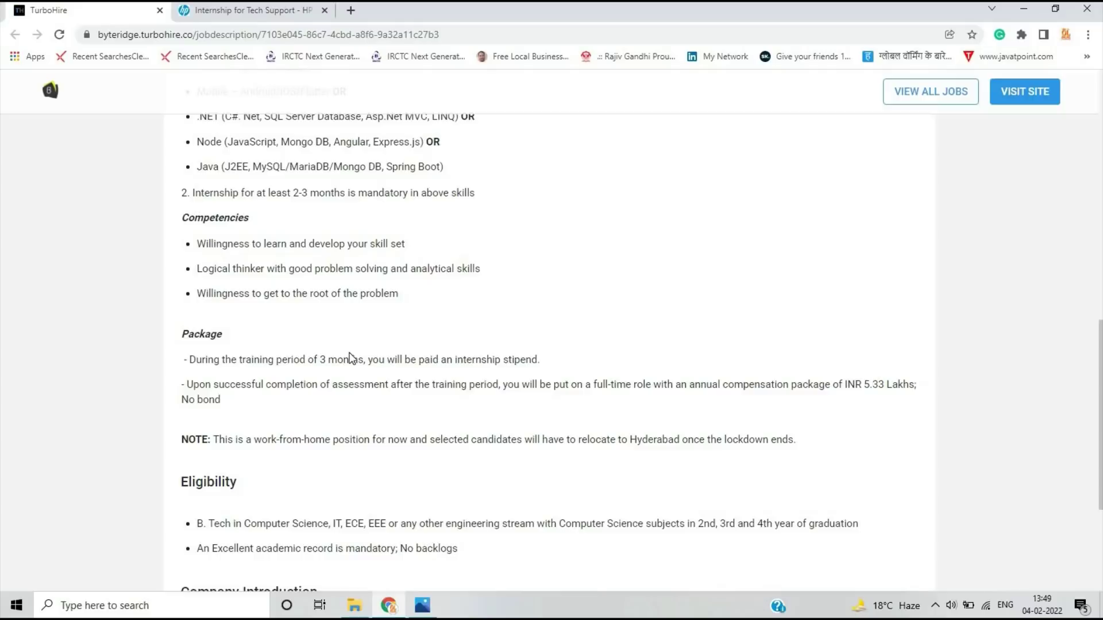
scroll(552, 354, up, 2)
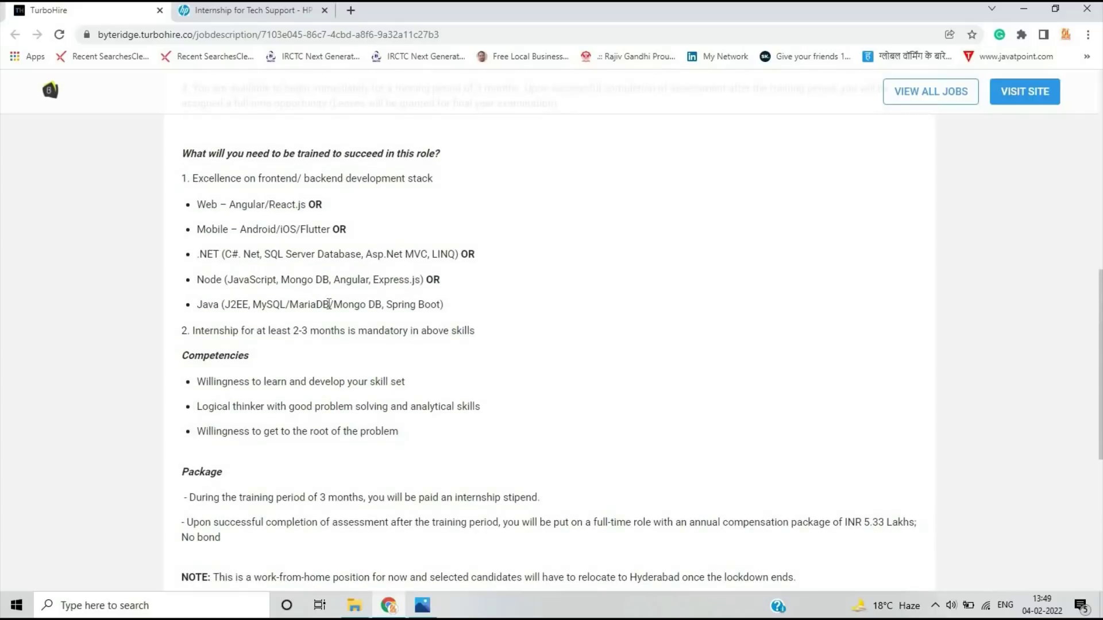
scroll(329, 304, down, 3)
scroll(329, 309, down, 2)
scroll(329, 308, up, 1)
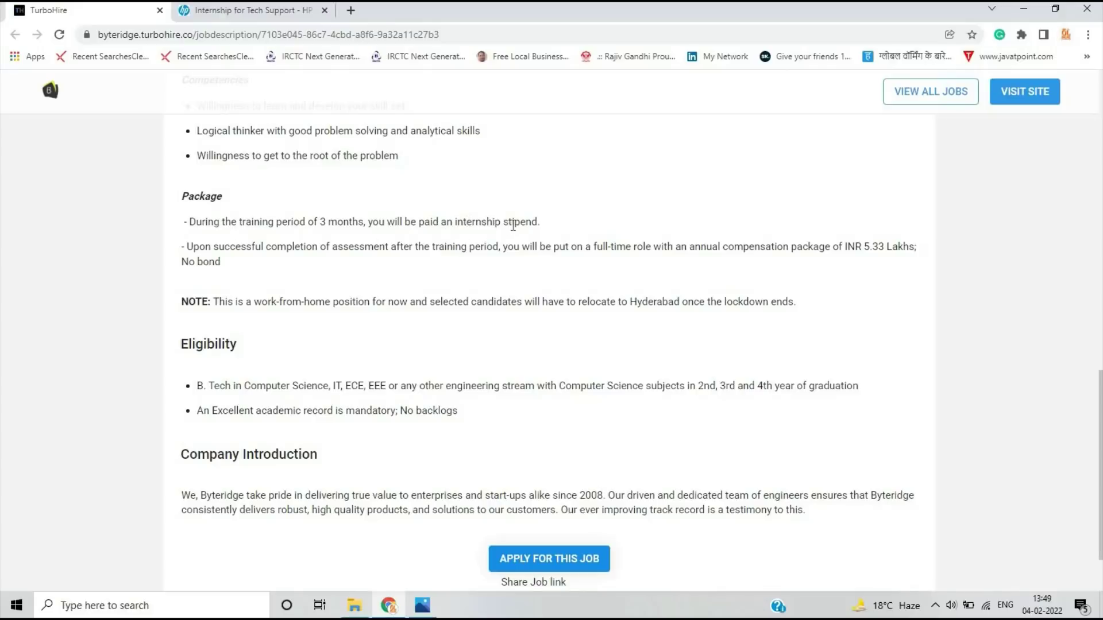
double_click(539, 222)
click(253, 275)
drag(865, 247, 923, 242)
click(244, 317)
drag(181, 261, 224, 266)
click(347, 350)
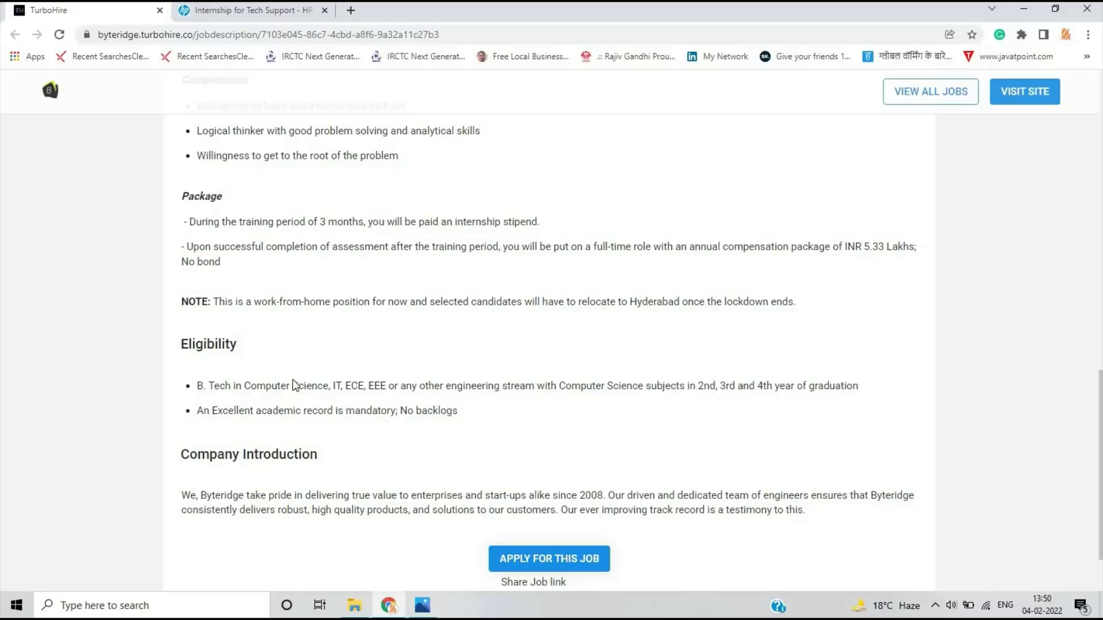
scroll(527, 476, down, 1)
click(524, 476)
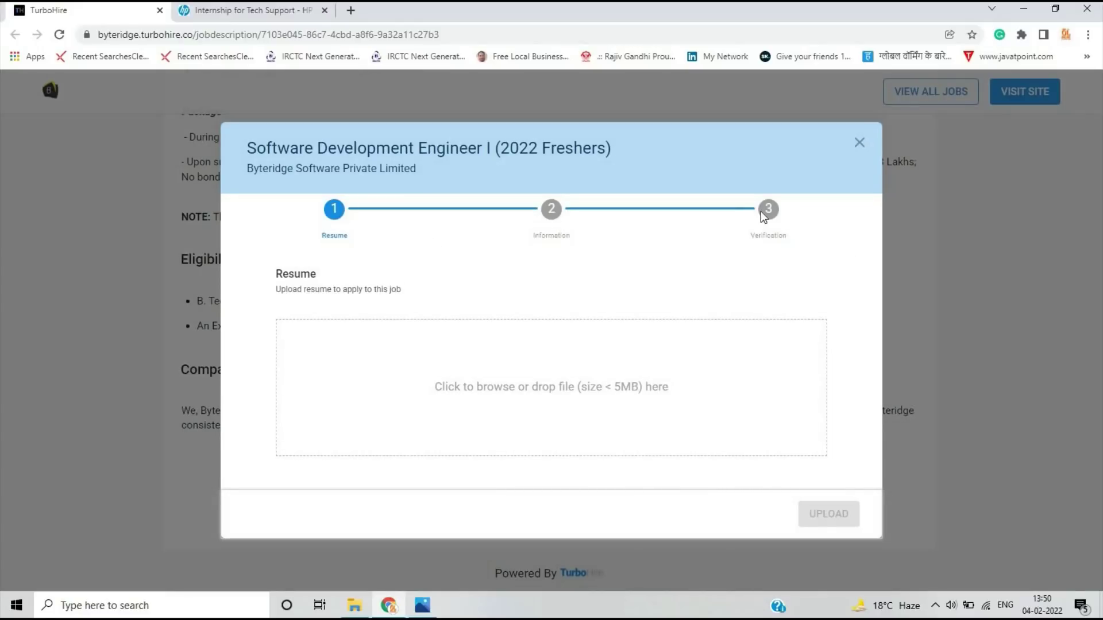
click(862, 143)
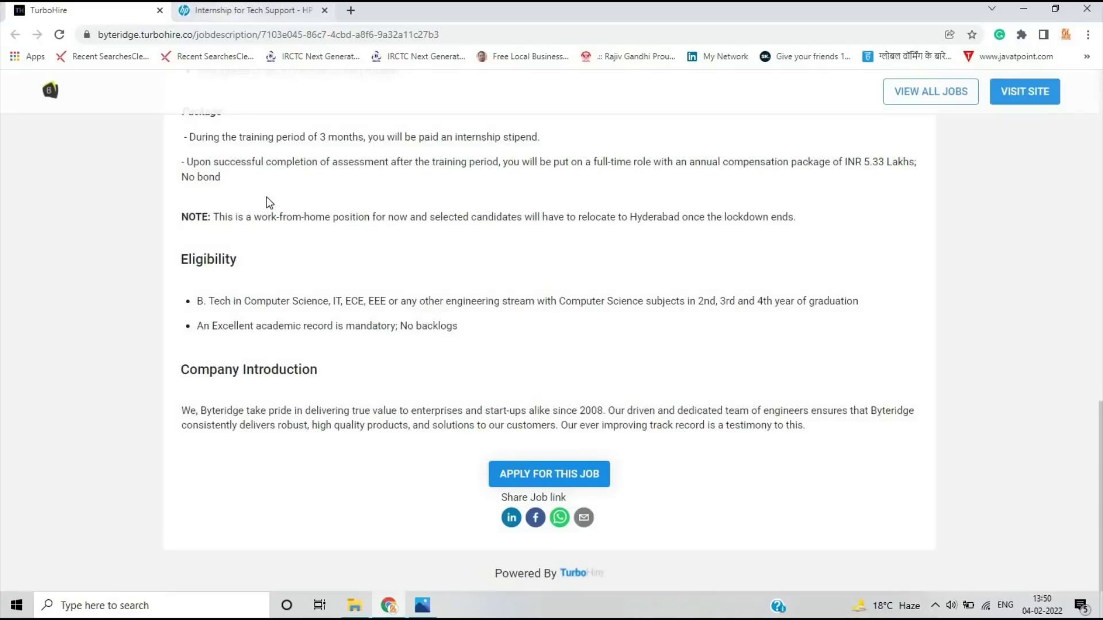
scroll(267, 200, up, 8)
scroll(267, 200, up, 8)
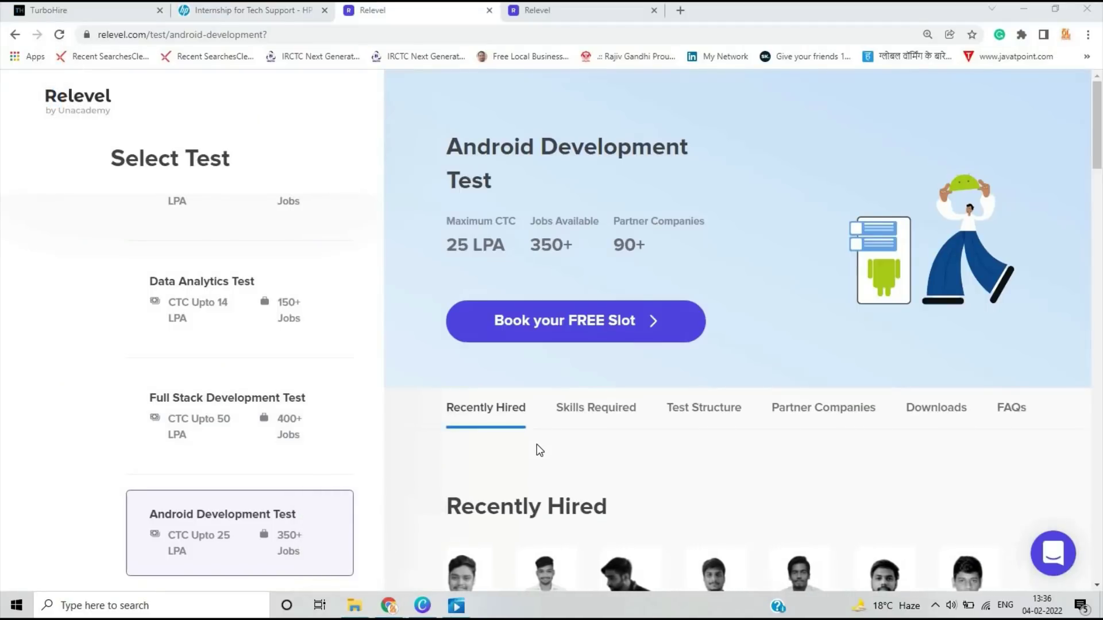
scroll(537, 443, down, 2)
scroll(537, 444, down, 2)
scroll(423, 243, up, 5)
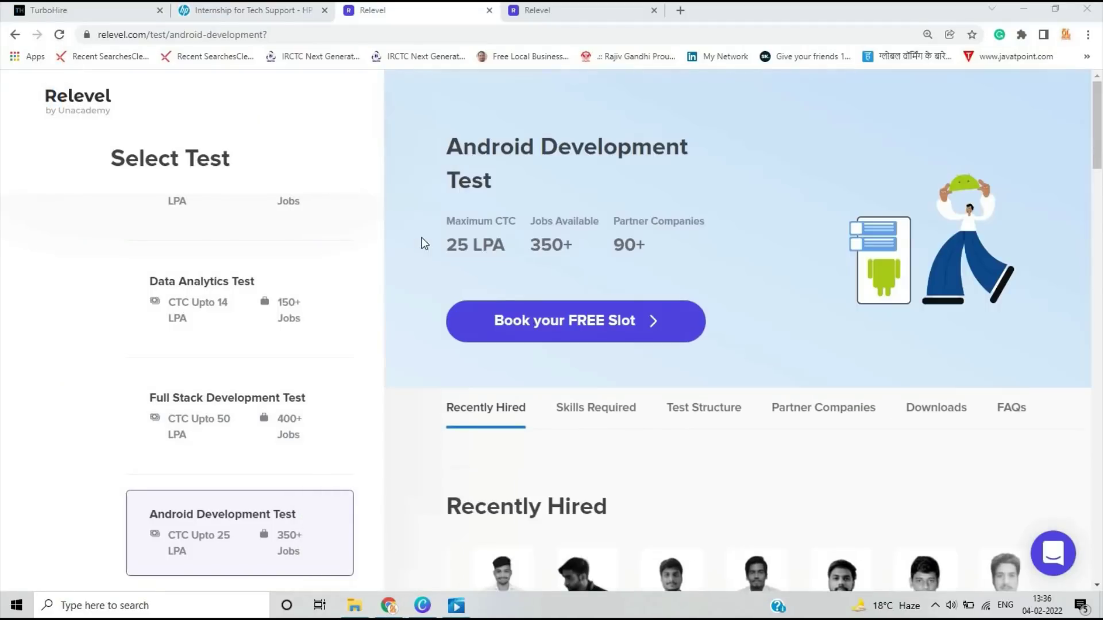
scroll(277, 483, up, 4)
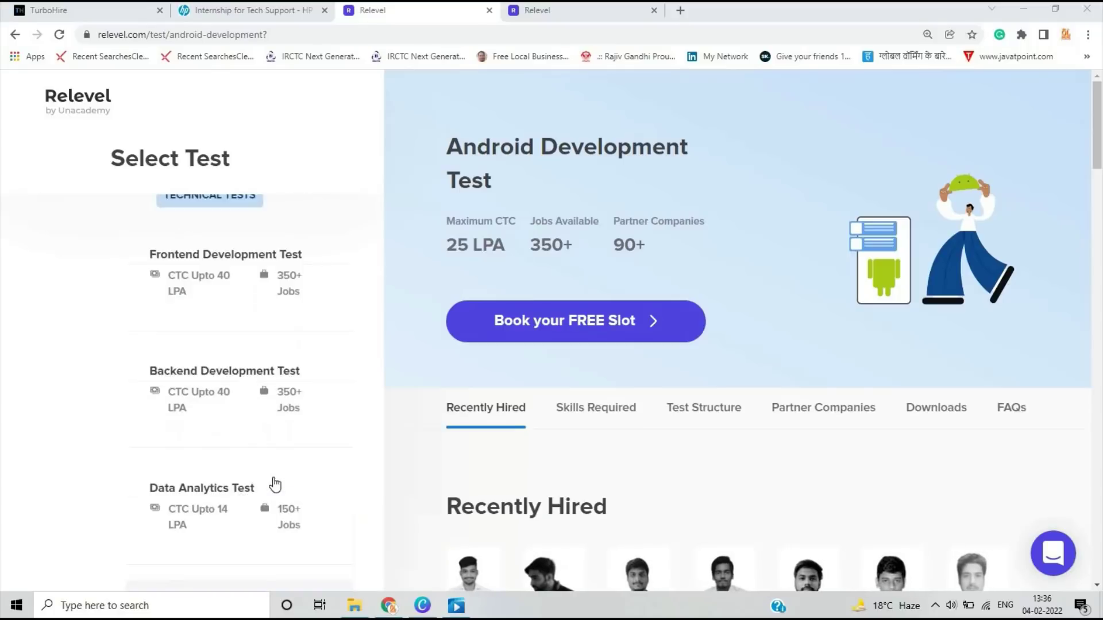
scroll(276, 483, up, 3)
scroll(263, 310, up, 2)
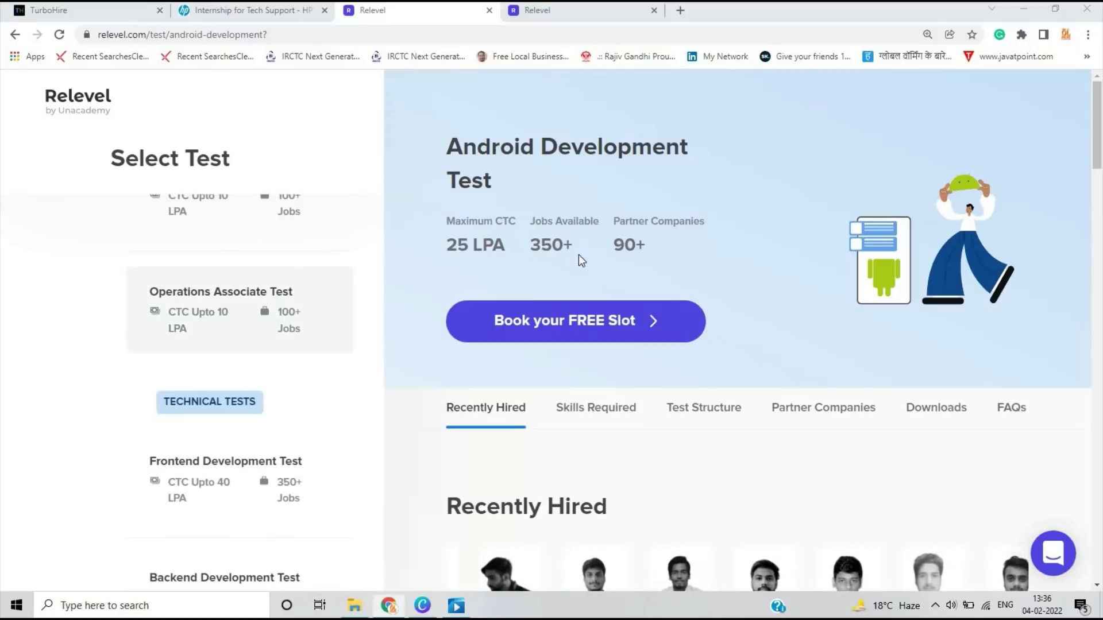
Step through the Operations Associate and HR Generalist tests to reach the Associate Product Management Test.
key(Return)
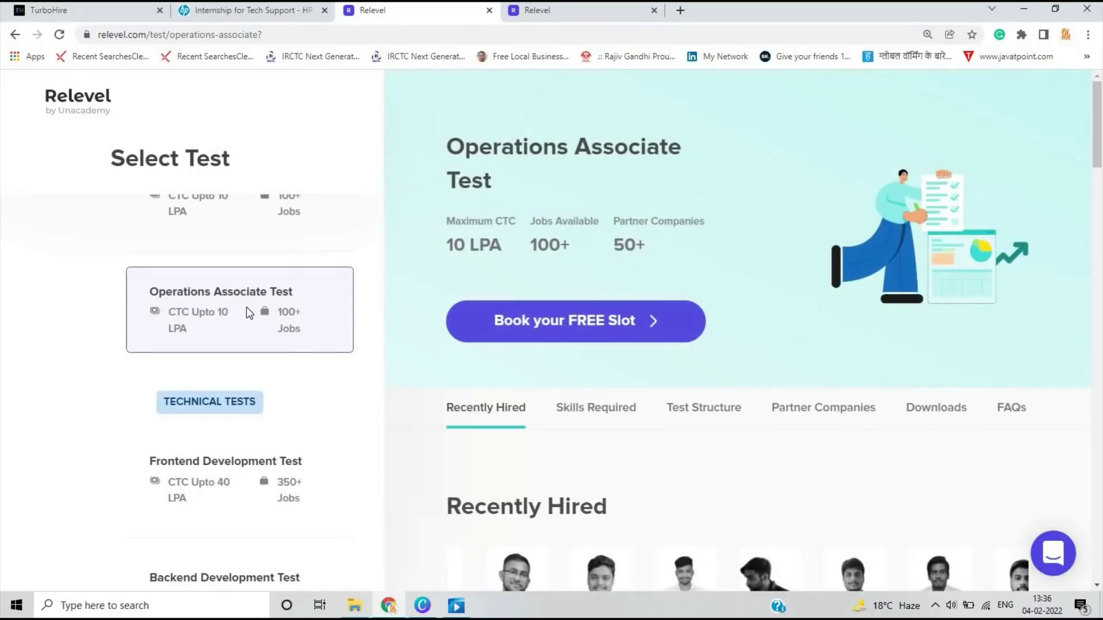
scroll(247, 313, up, 1)
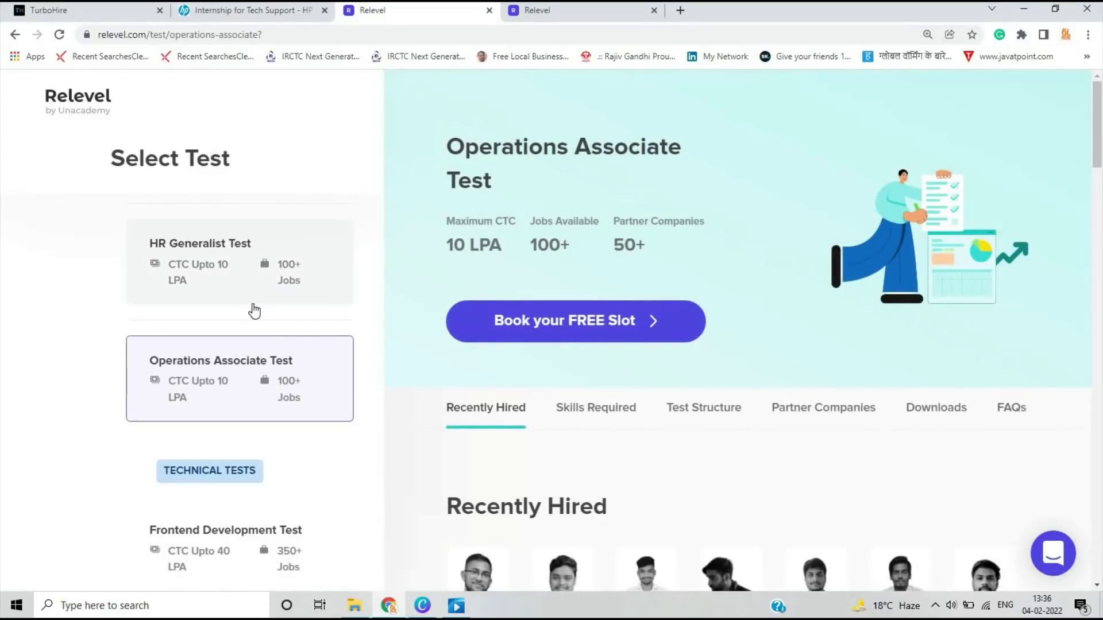
click(253, 276)
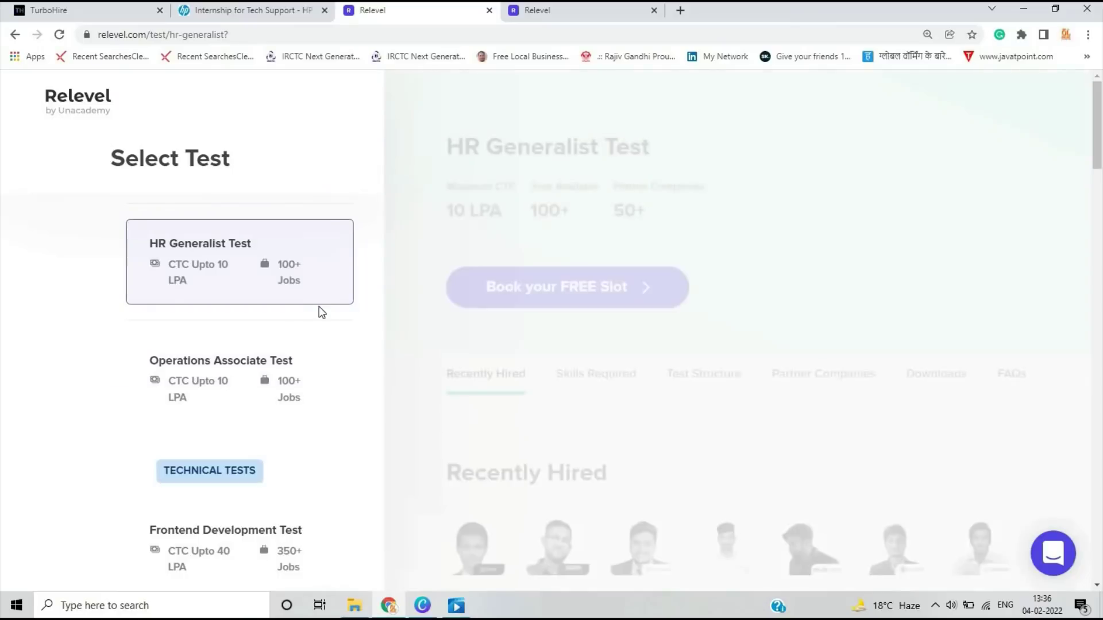
scroll(318, 308, up, 1)
scroll(278, 289, up, 1)
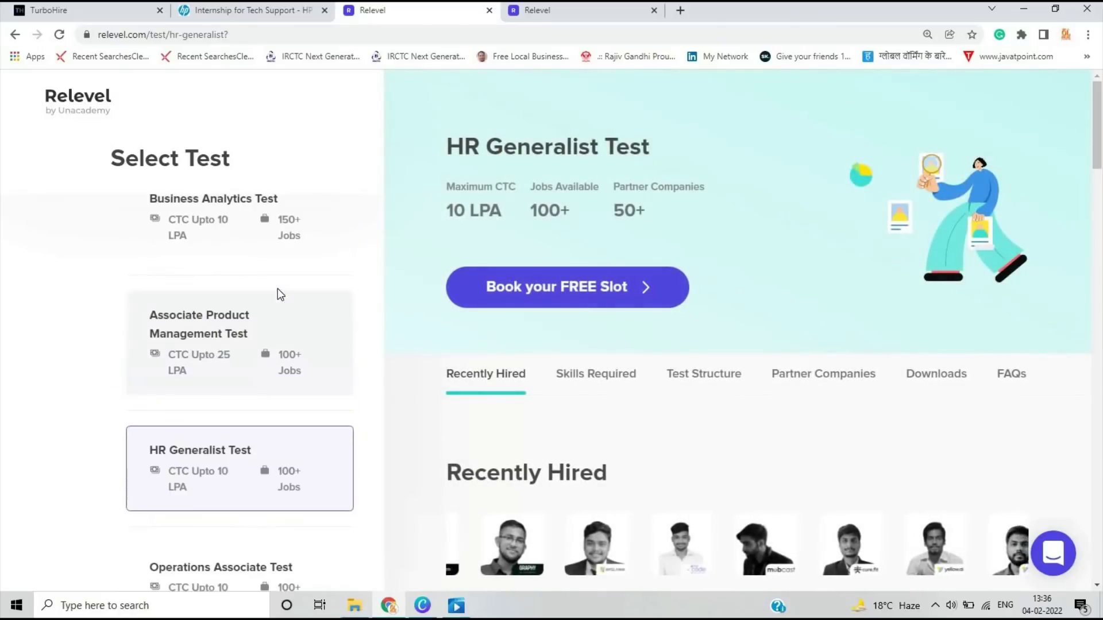
click(281, 329)
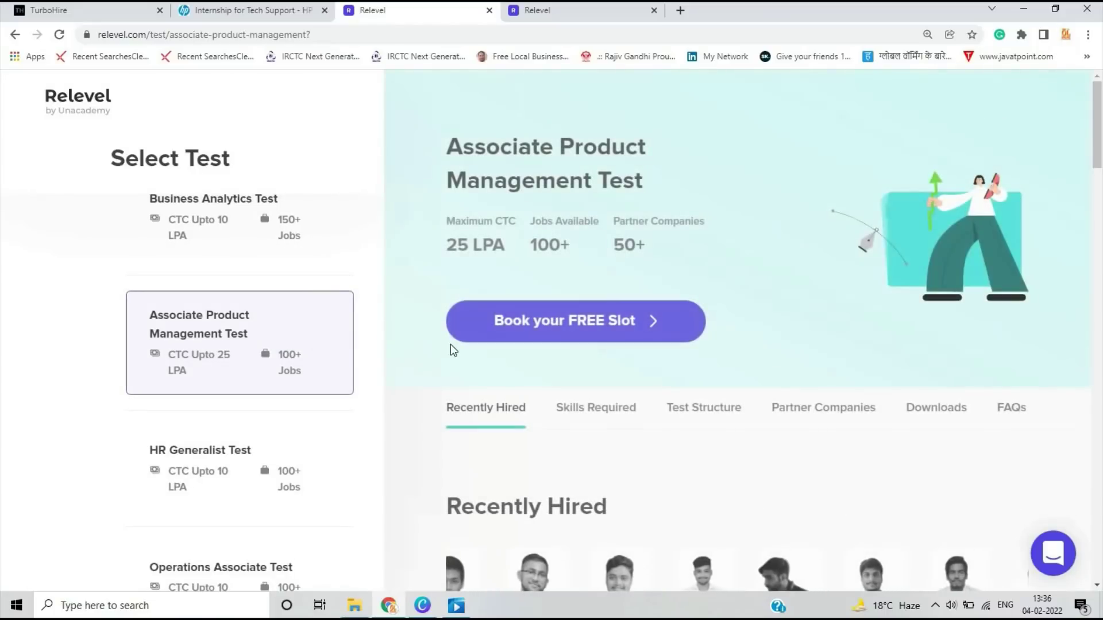
click(560, 11)
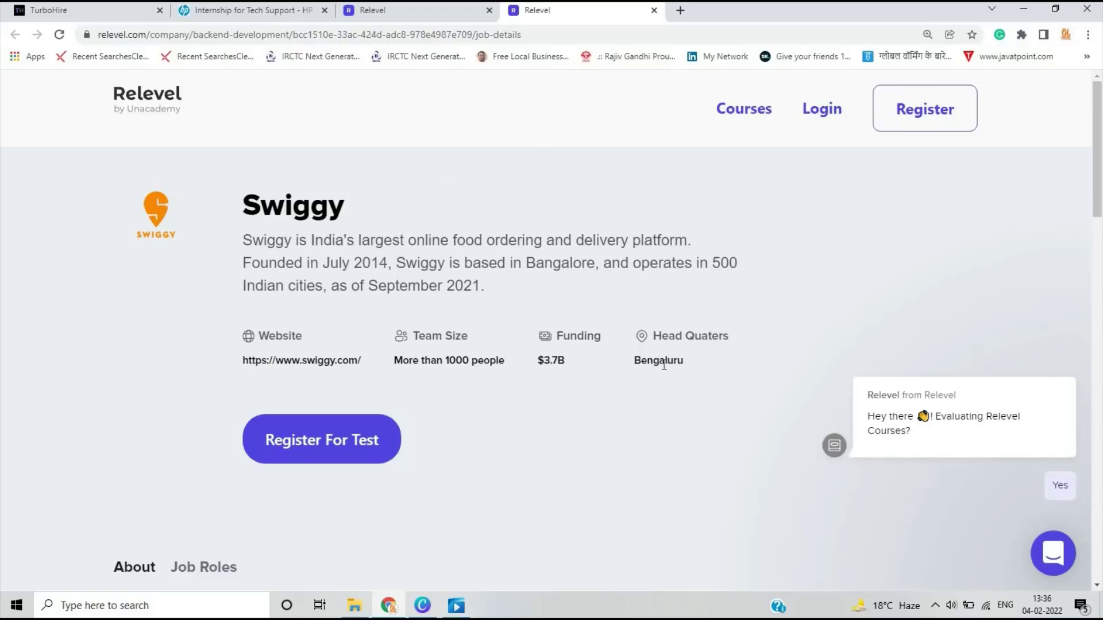
scroll(665, 366, down, 1)
scroll(466, 301, up, 1)
scroll(568, 341, down, 1)
scroll(567, 345, down, 2)
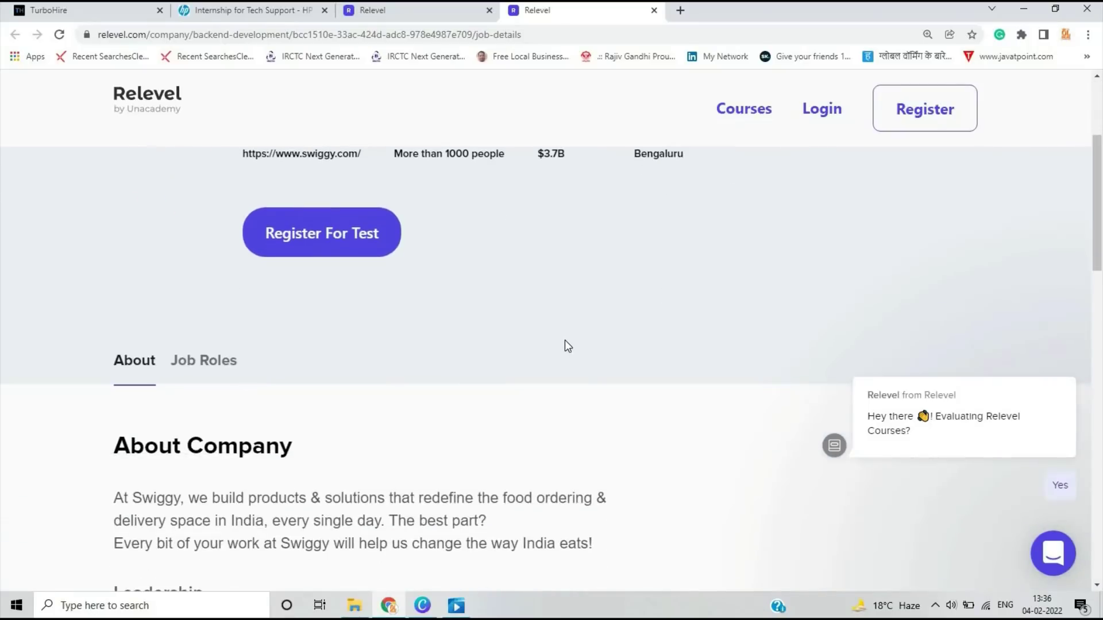
scroll(567, 344, down, 5)
scroll(270, 392, down, 1)
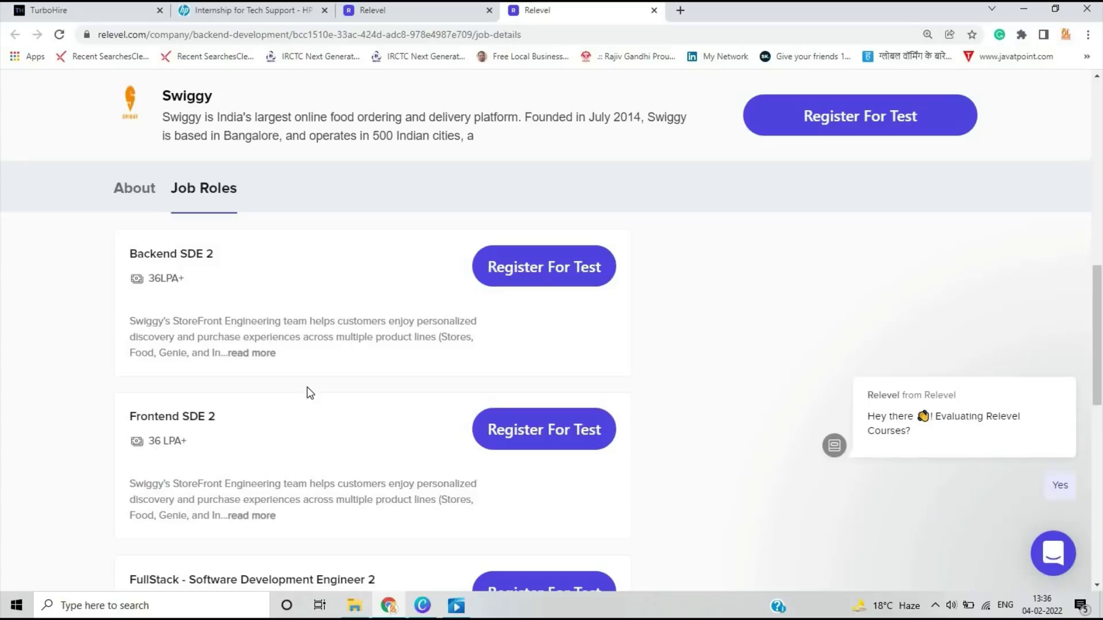
scroll(308, 393, down, 2)
scroll(267, 405, down, 1)
scroll(267, 414, down, 1)
scroll(267, 439, down, 1)
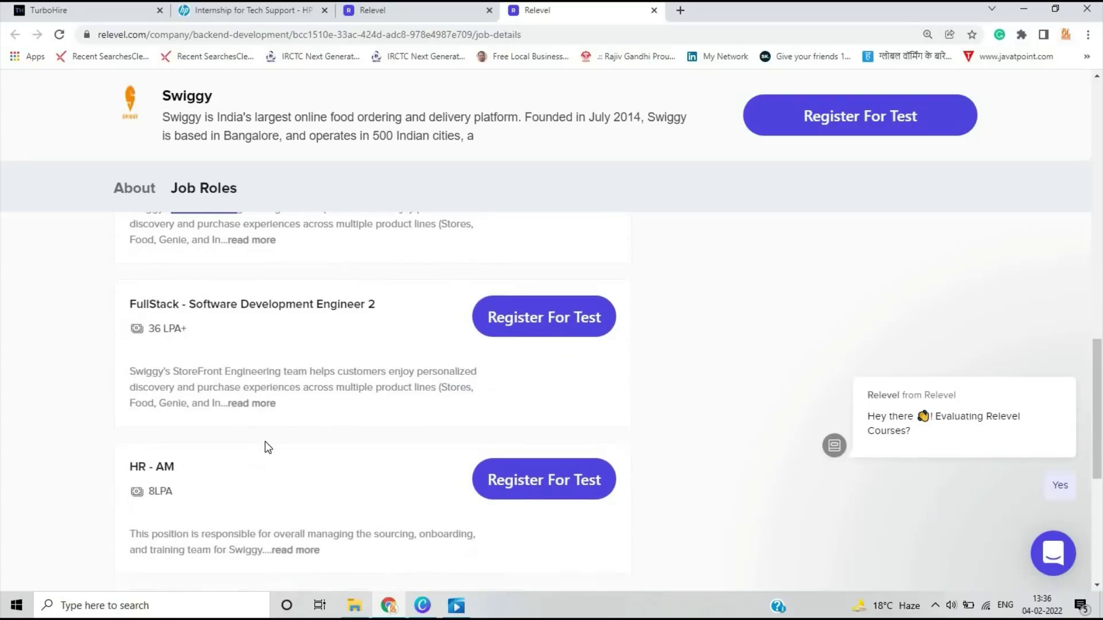
scroll(265, 442, down, 3)
scroll(267, 443, down, 2)
scroll(269, 444, up, 4)
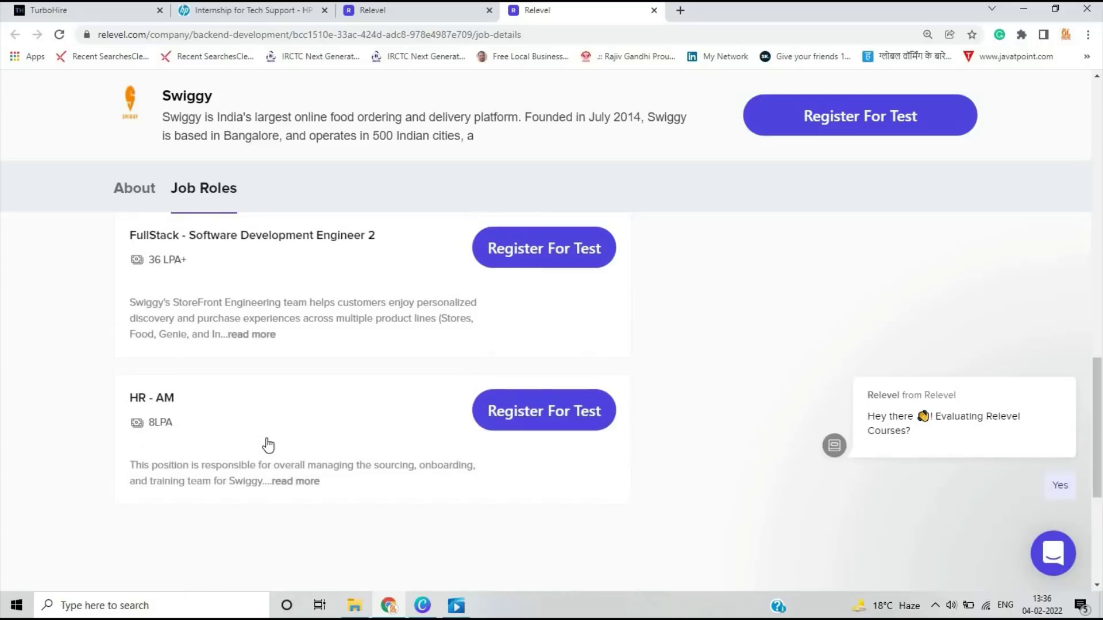
scroll(269, 439, up, 2)
scroll(259, 362, up, 2)
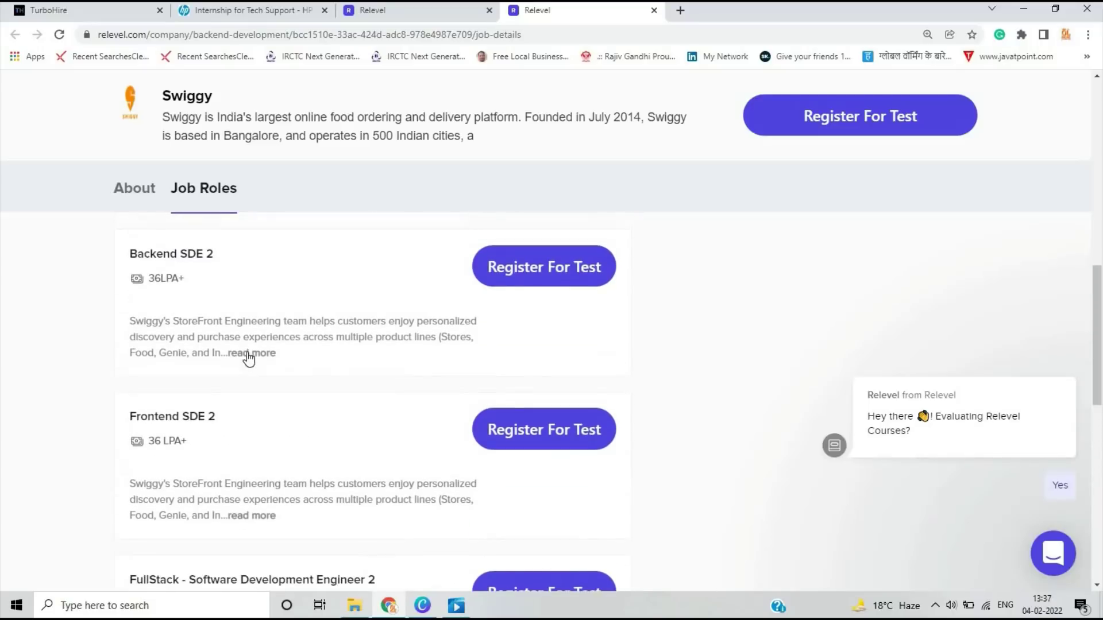
scroll(250, 362, up, 2)
scroll(260, 396, up, 2)
scroll(233, 396, down, 2)
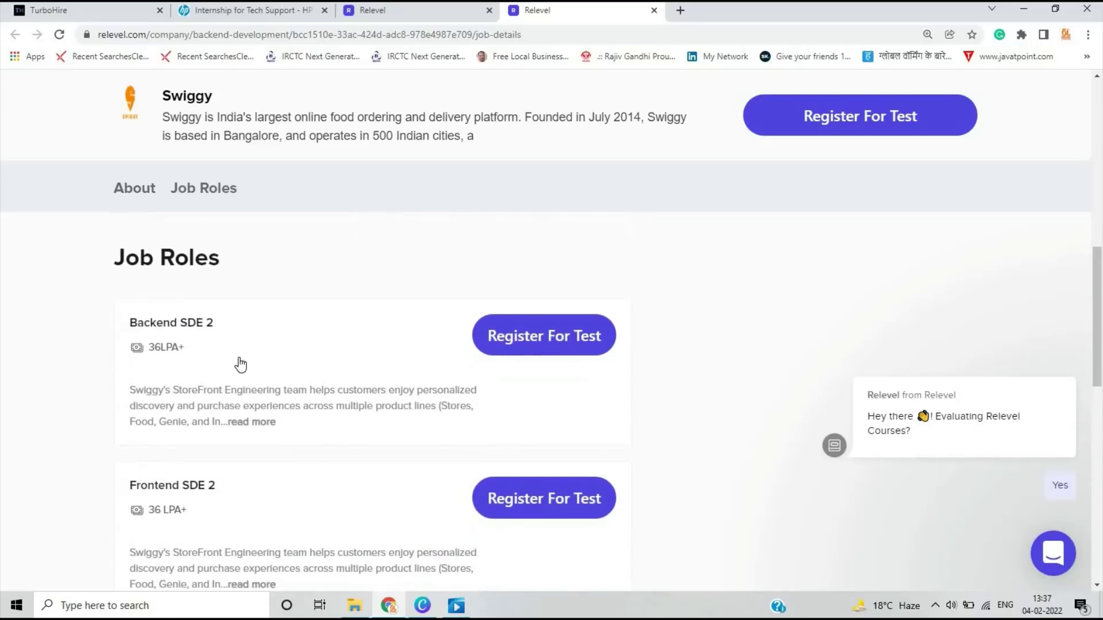
scroll(186, 444, down, 2)
scroll(205, 445, down, 2)
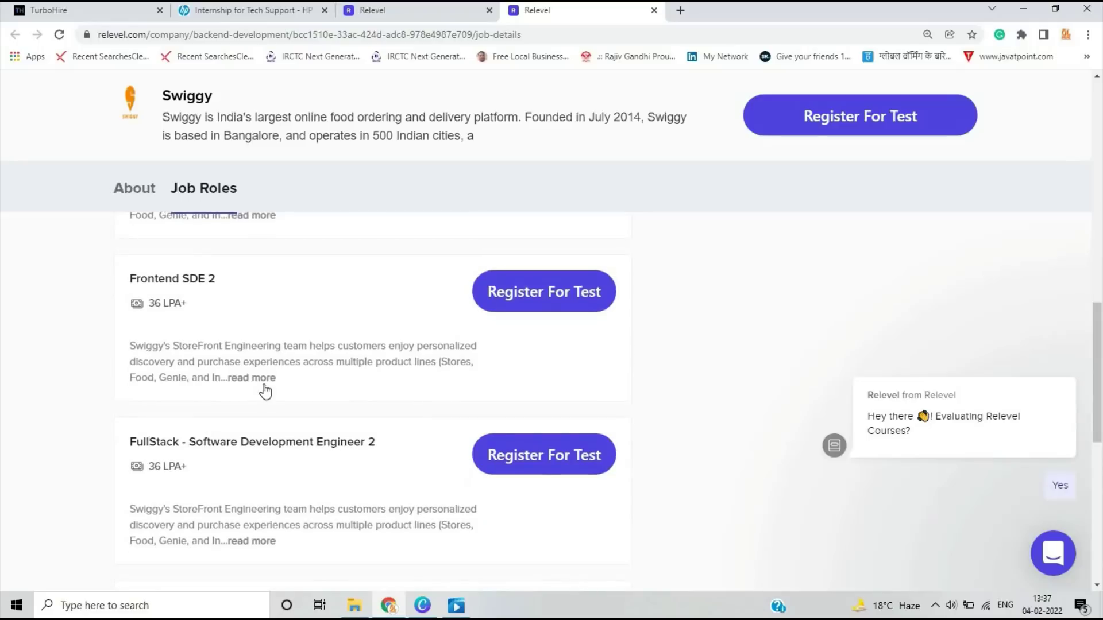
scroll(259, 354, down, 2)
scroll(229, 379, down, 1)
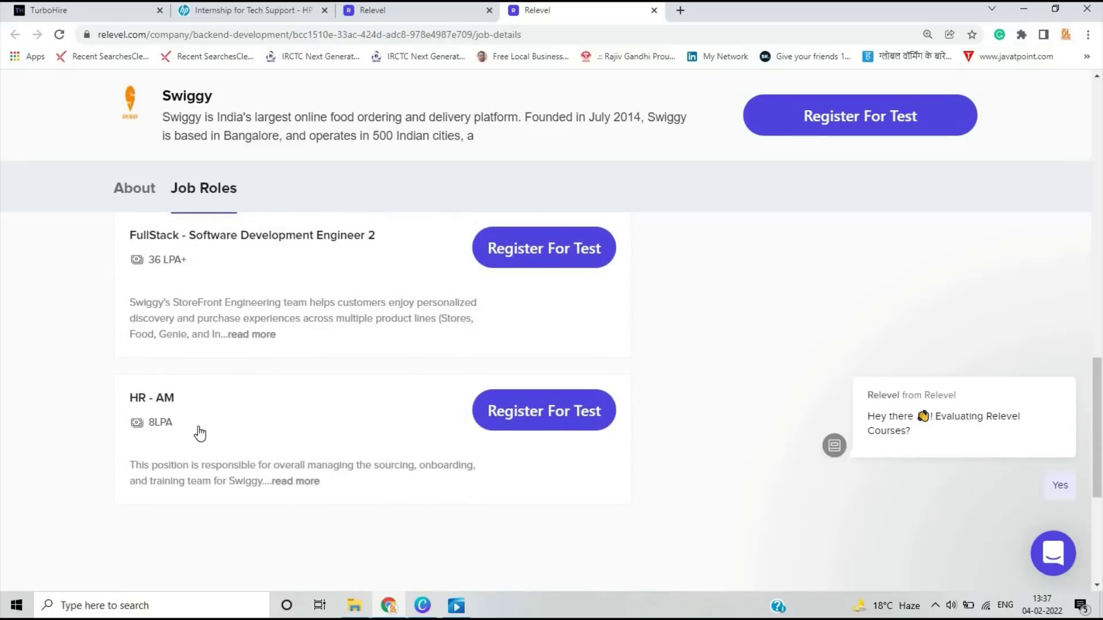
scroll(200, 431, up, 4)
scroll(207, 448, up, 3)
scroll(284, 397, down, 3)
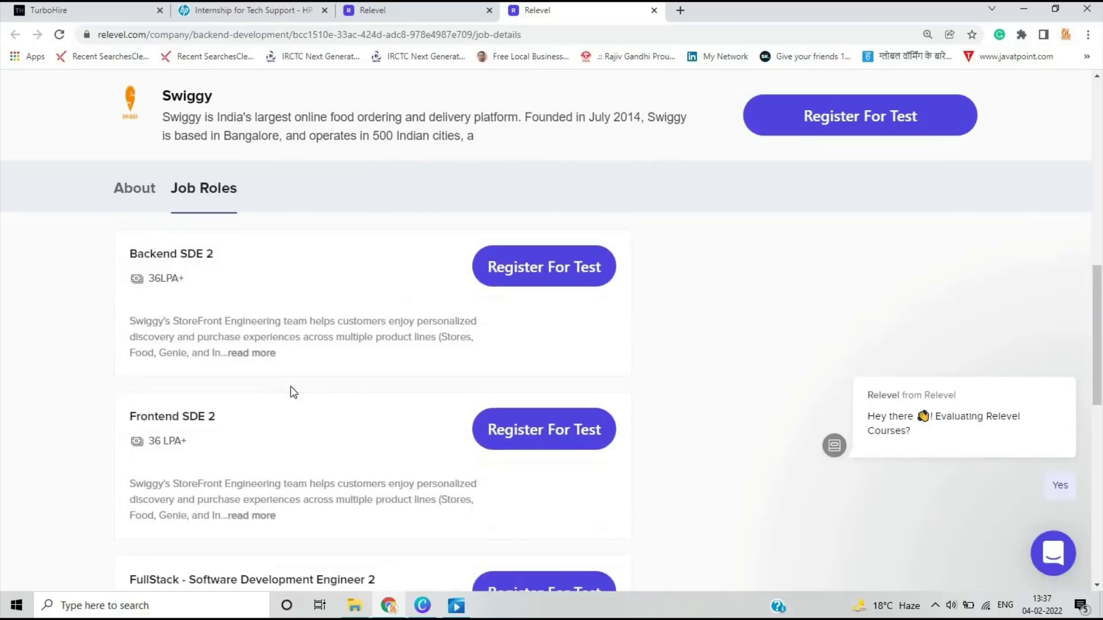
scroll(291, 392, up, 1)
scroll(292, 391, up, 3)
scroll(291, 392, up, 4)
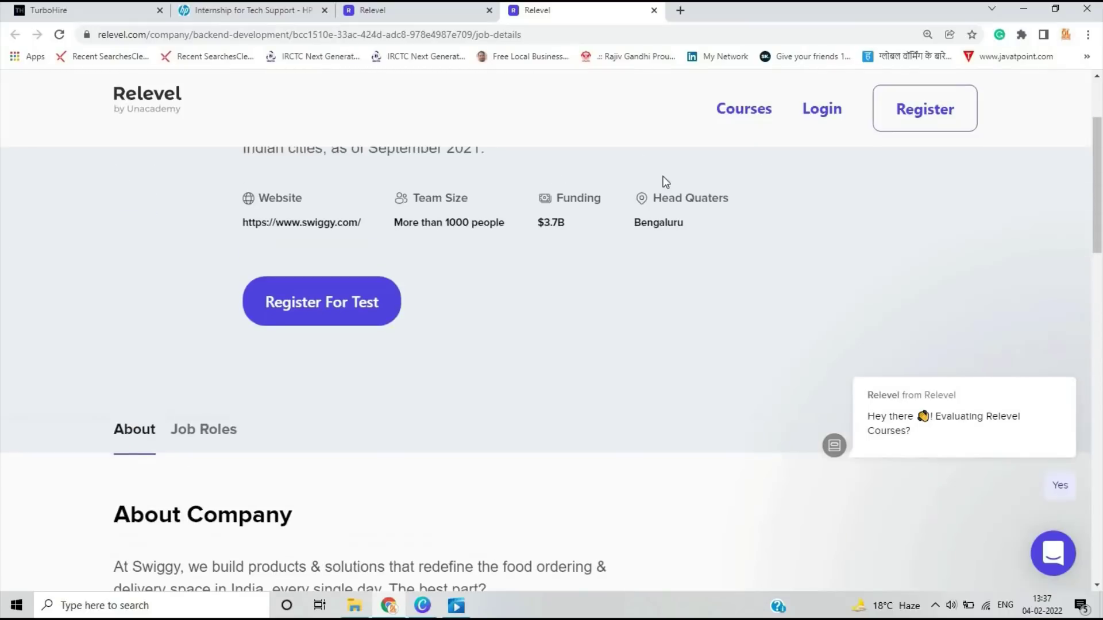
Start Relevel test registration to reach the Business Development Test details.
click(317, 302)
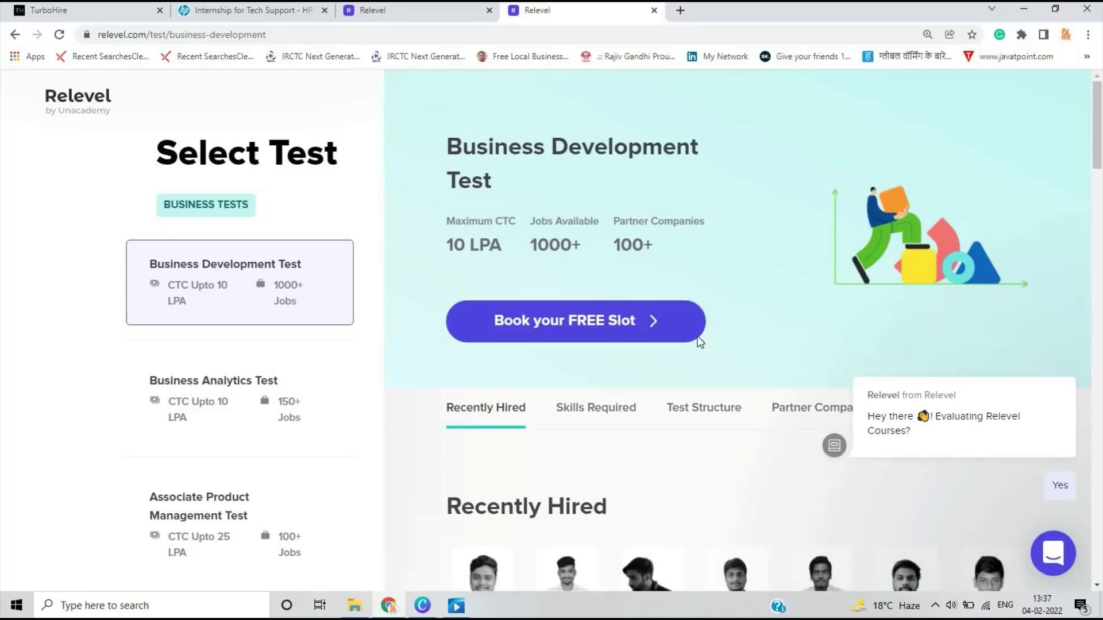
scroll(713, 364, down, 1)
scroll(676, 406, down, 2)
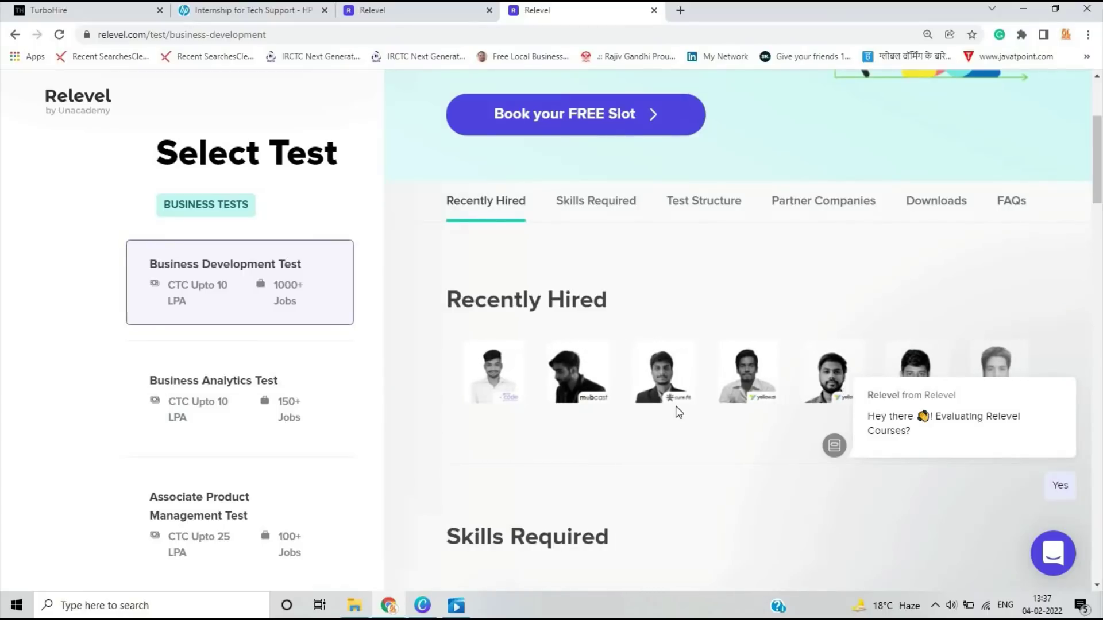
Switch to the third browser tab, the other Relevel page.
click(373, 10)
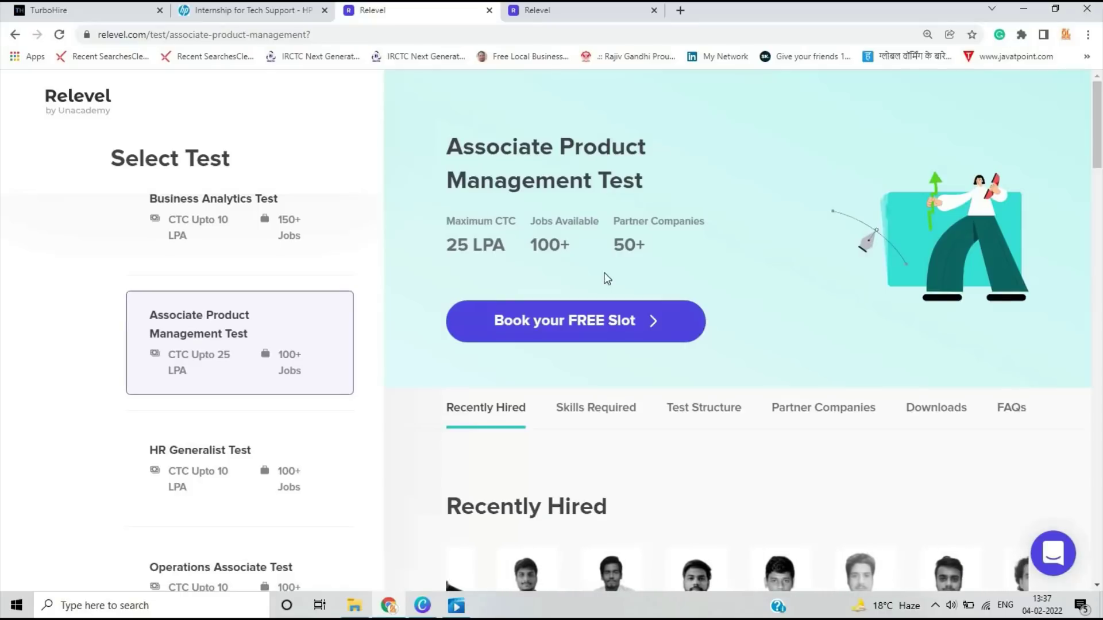
scroll(603, 259, down, 3)
scroll(655, 276, down, 3)
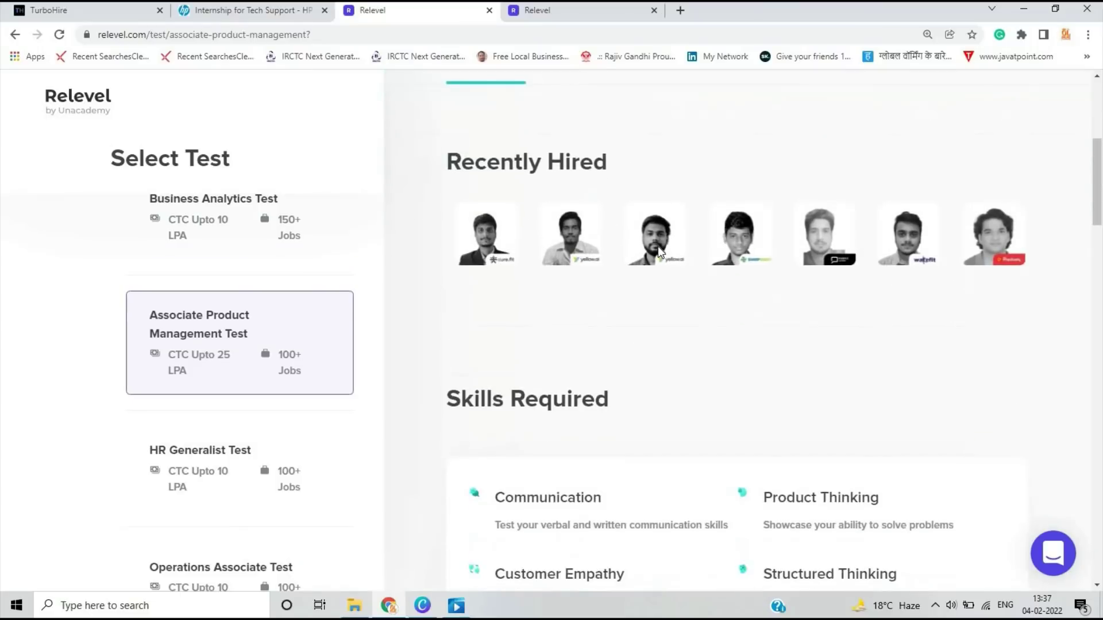
scroll(658, 250, down, 2)
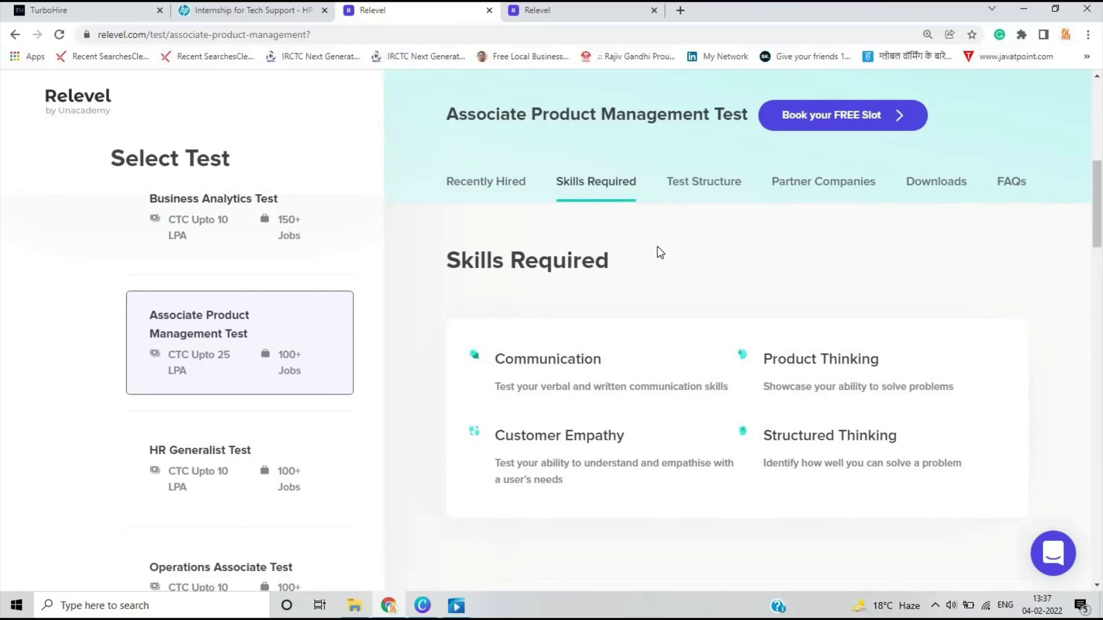
scroll(658, 246, up, 3)
scroll(658, 246, up, 2)
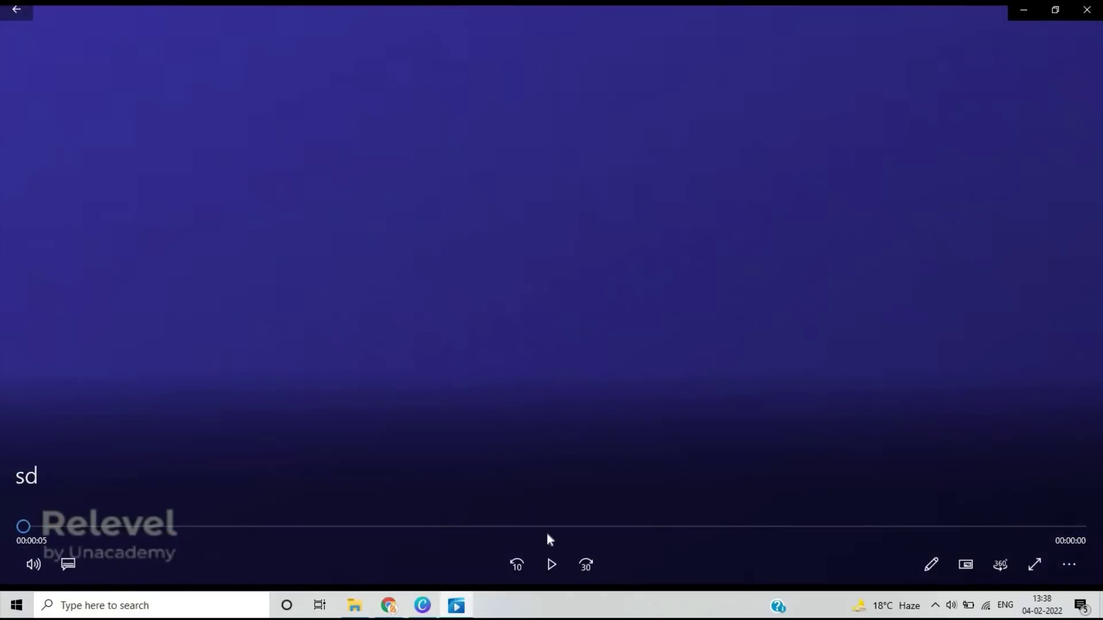
Play the Relevel Android App Development Test promo video.
click(553, 565)
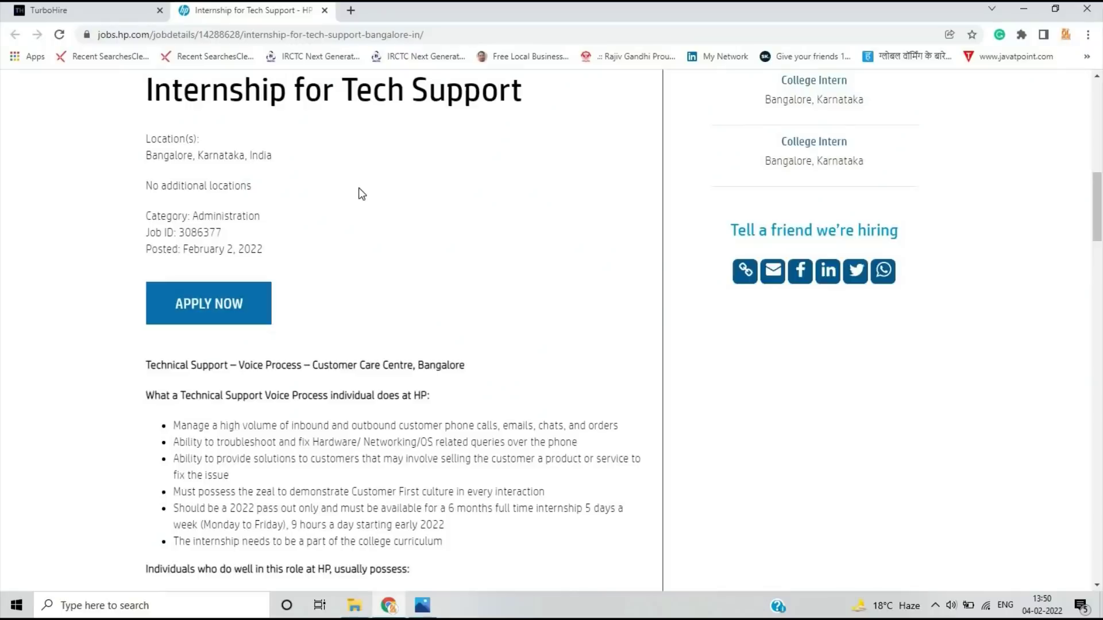
scroll(359, 231, up, 5)
scroll(358, 232, down, 4)
scroll(431, 259, down, 1)
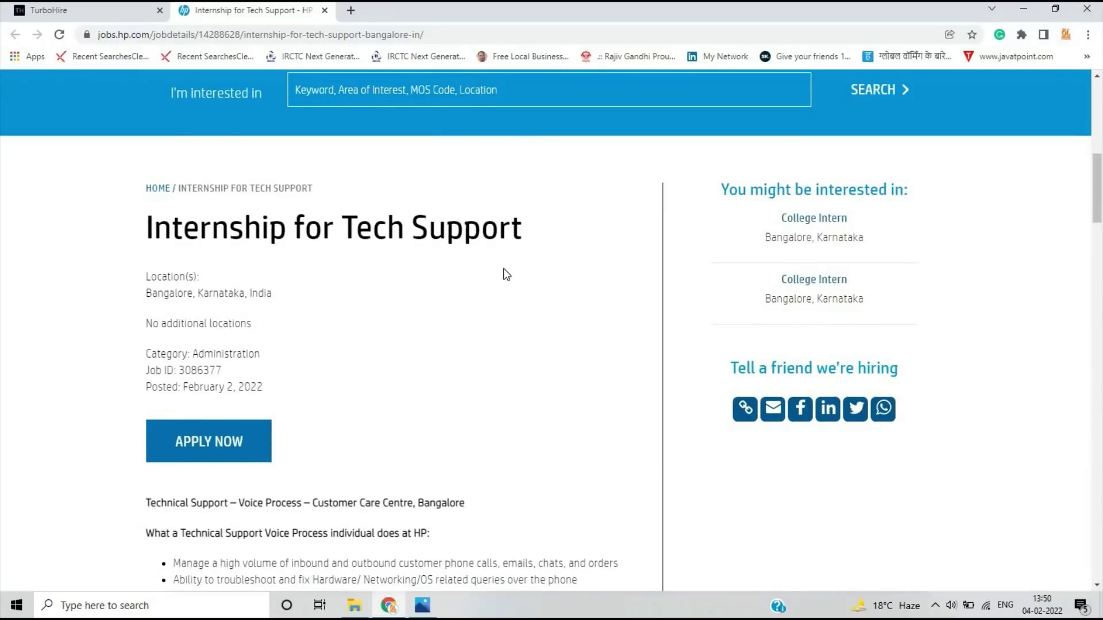
scroll(503, 268, down, 1)
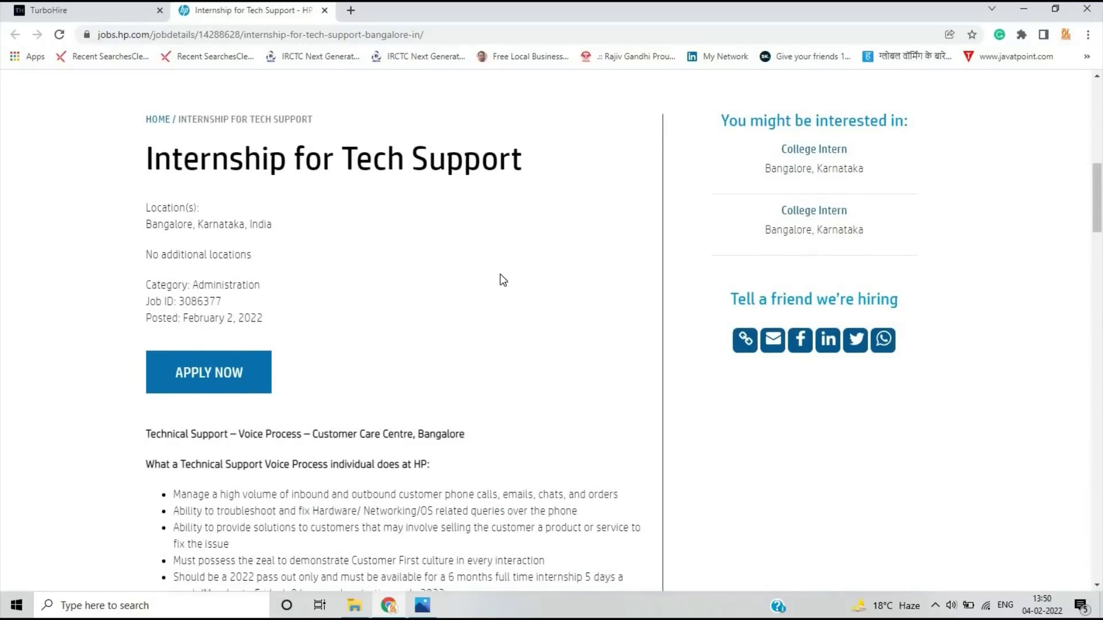
scroll(503, 279, down, 1)
scroll(502, 279, down, 2)
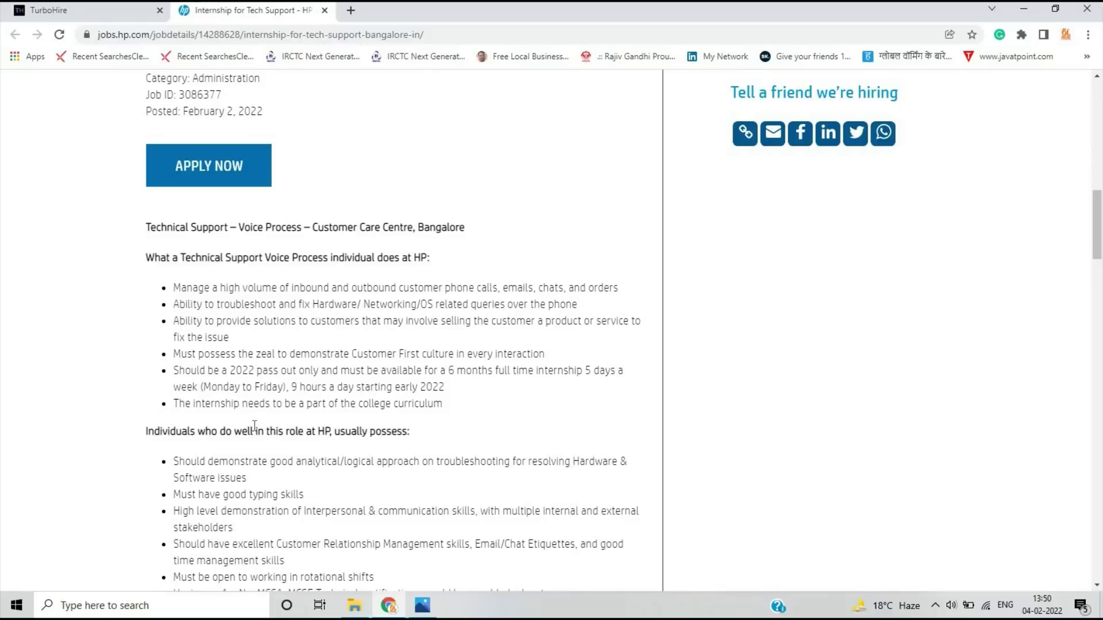
scroll(254, 426, down, 2)
scroll(254, 426, down, 2)
scroll(255, 426, up, 4)
scroll(337, 278, down, 3)
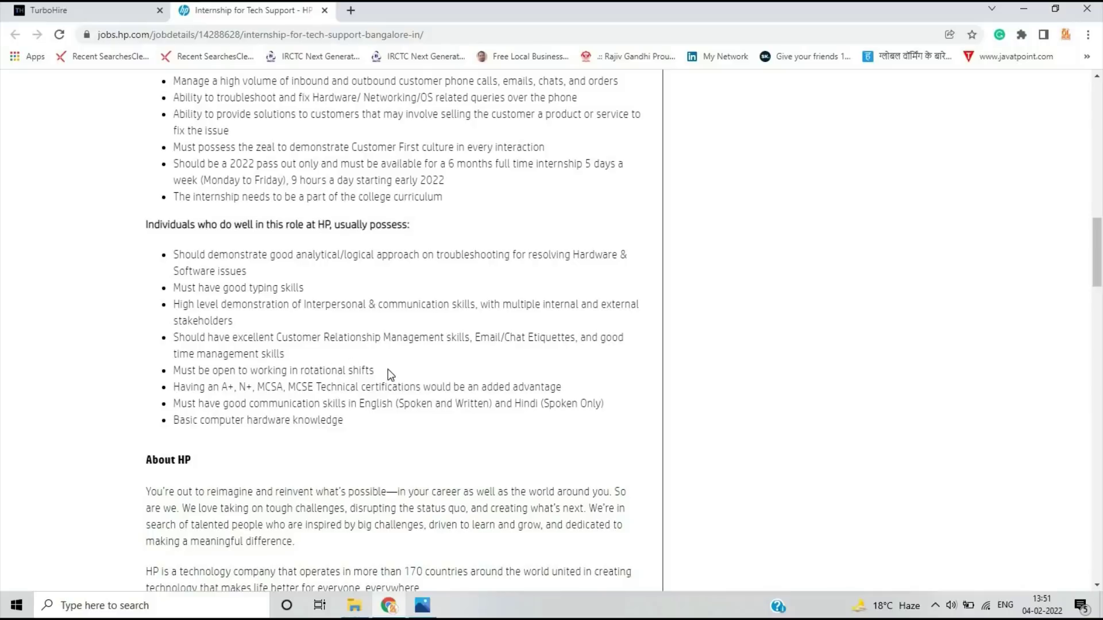
scroll(388, 366, down, 2)
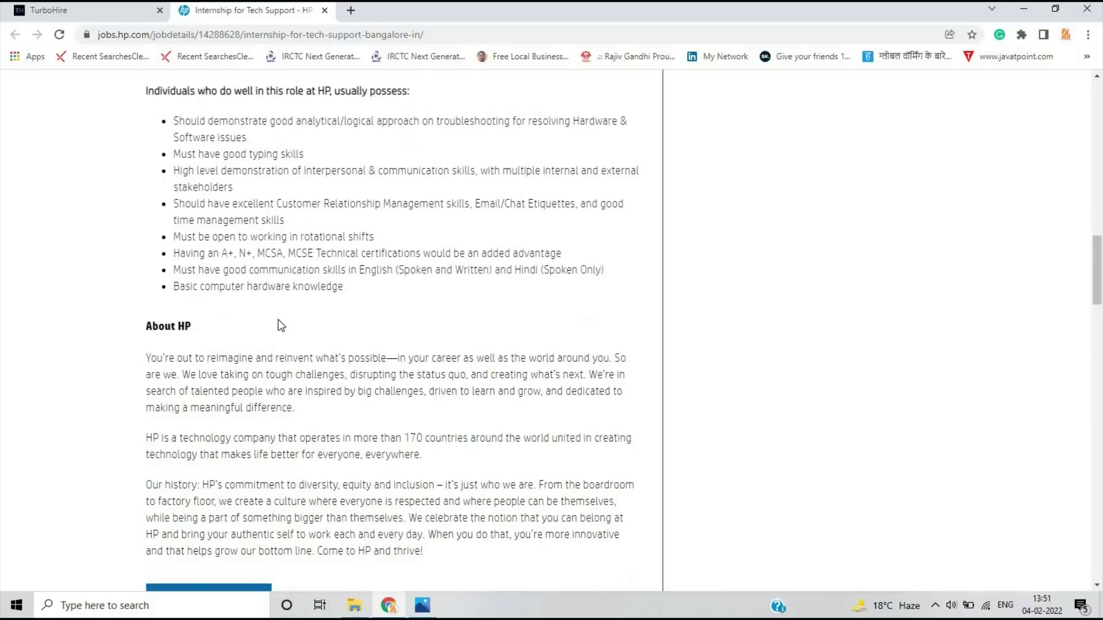
scroll(326, 334, down, 2)
scroll(337, 293, up, 3)
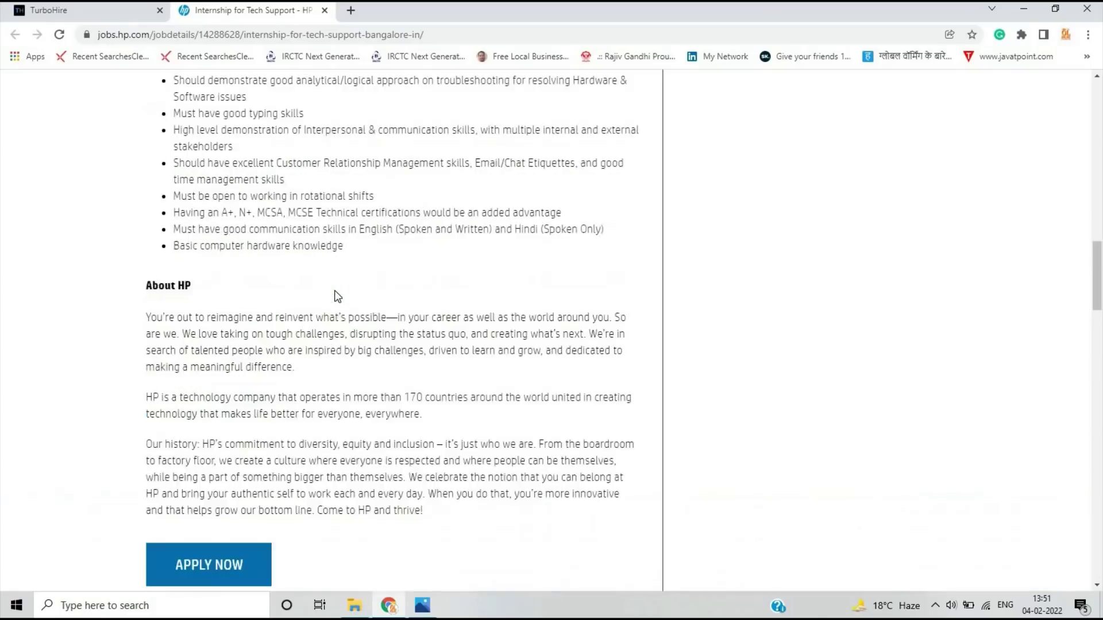
scroll(336, 293, up, 8)
scroll(337, 293, up, 6)
scroll(336, 289, up, 2)
scroll(337, 290, down, 5)
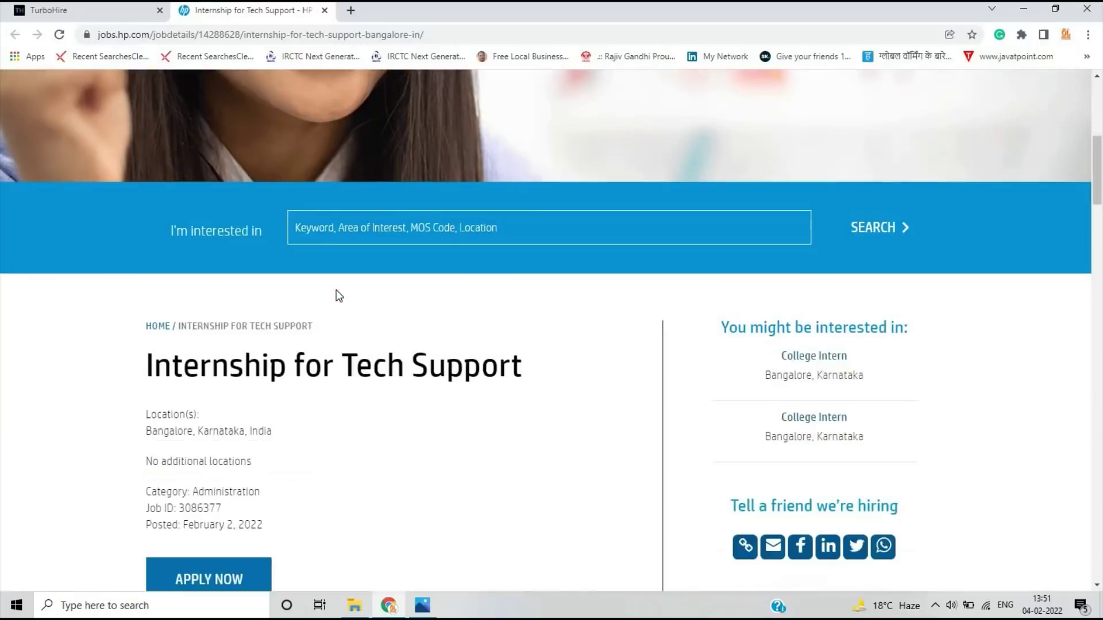
scroll(336, 290, down, 8)
scroll(336, 289, up, 3)
scroll(336, 292, up, 4)
scroll(336, 292, up, 3)
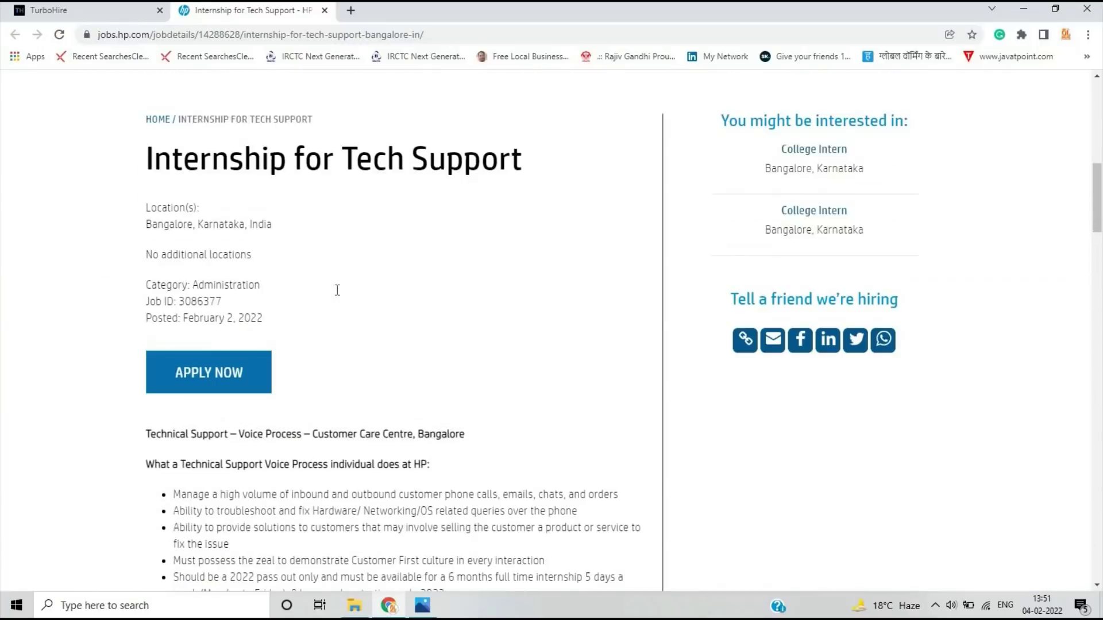
scroll(336, 292, up, 3)
scroll(336, 291, down, 3)
scroll(336, 291, down, 8)
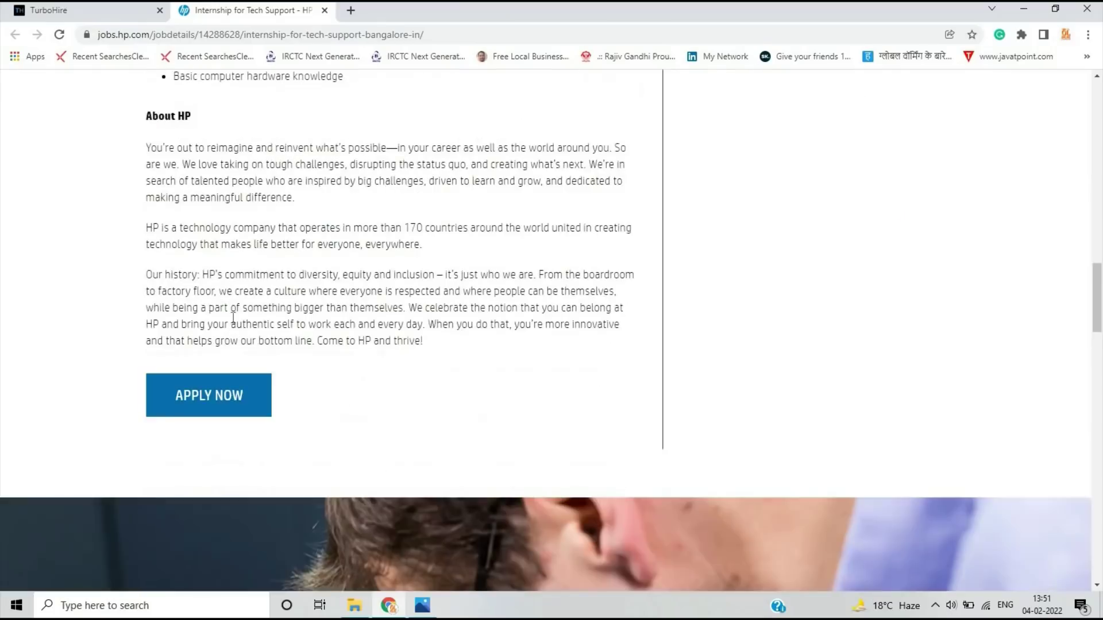
scroll(230, 403, up, 7)
scroll(230, 404, up, 1)
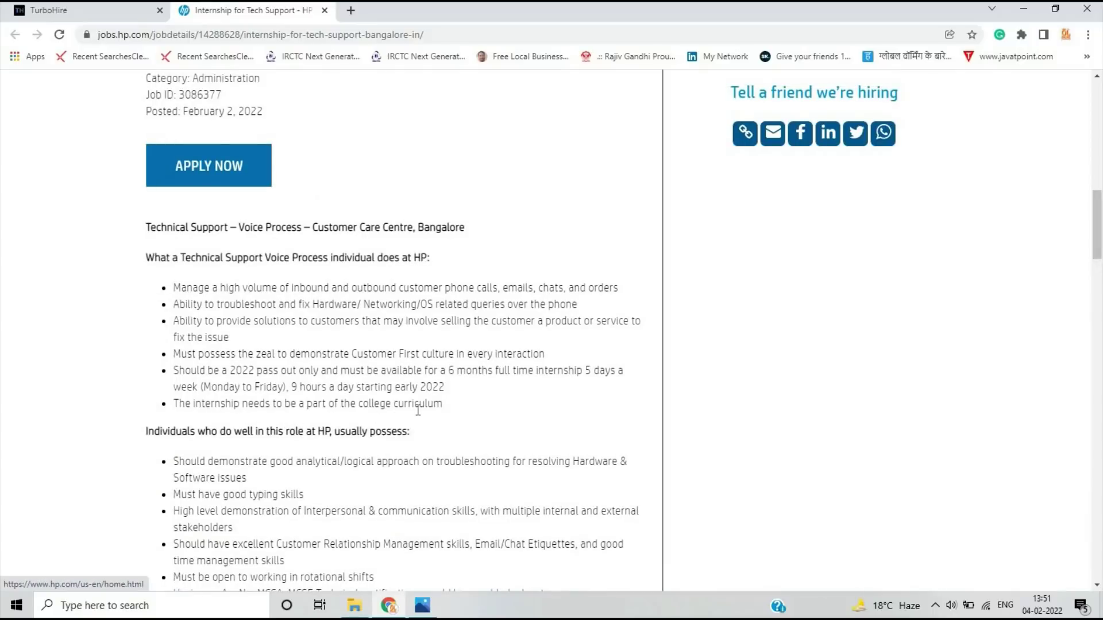
scroll(419, 411, up, 4)
scroll(419, 410, up, 3)
scroll(418, 412, down, 1)
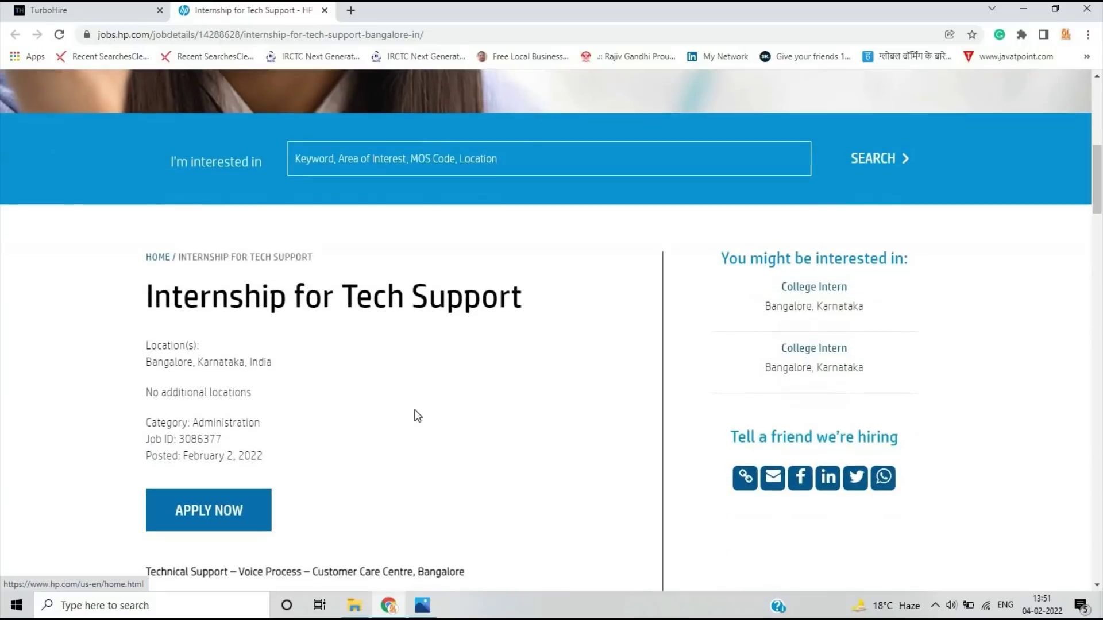
scroll(281, 412, down, 3)
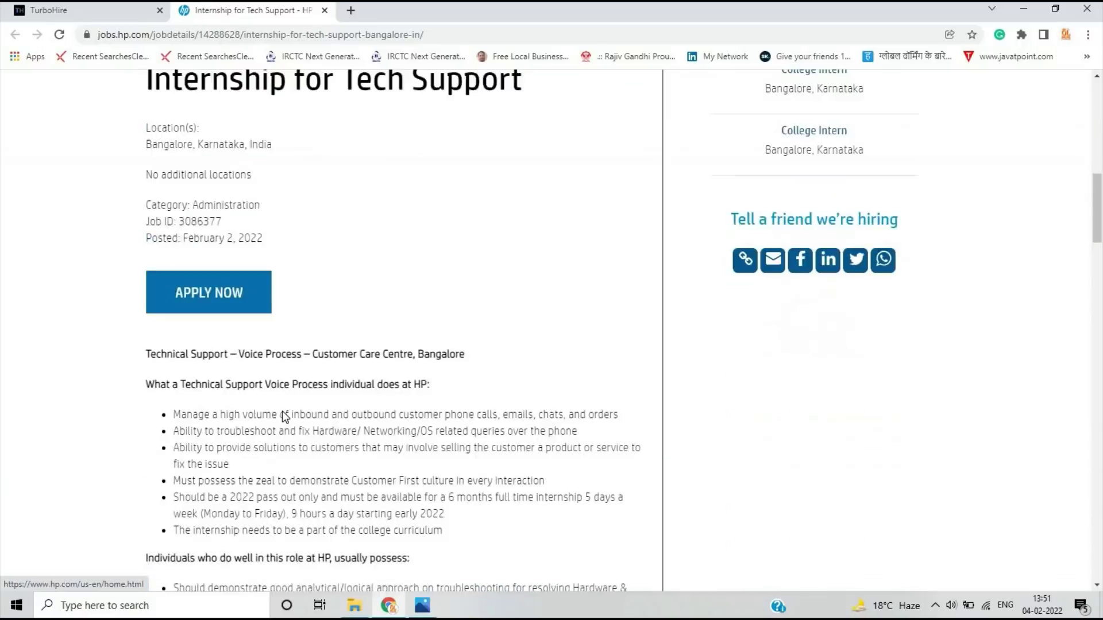
scroll(282, 411, down, 1)
scroll(281, 410, down, 2)
scroll(282, 409, up, 4)
scroll(460, 497, up, 2)
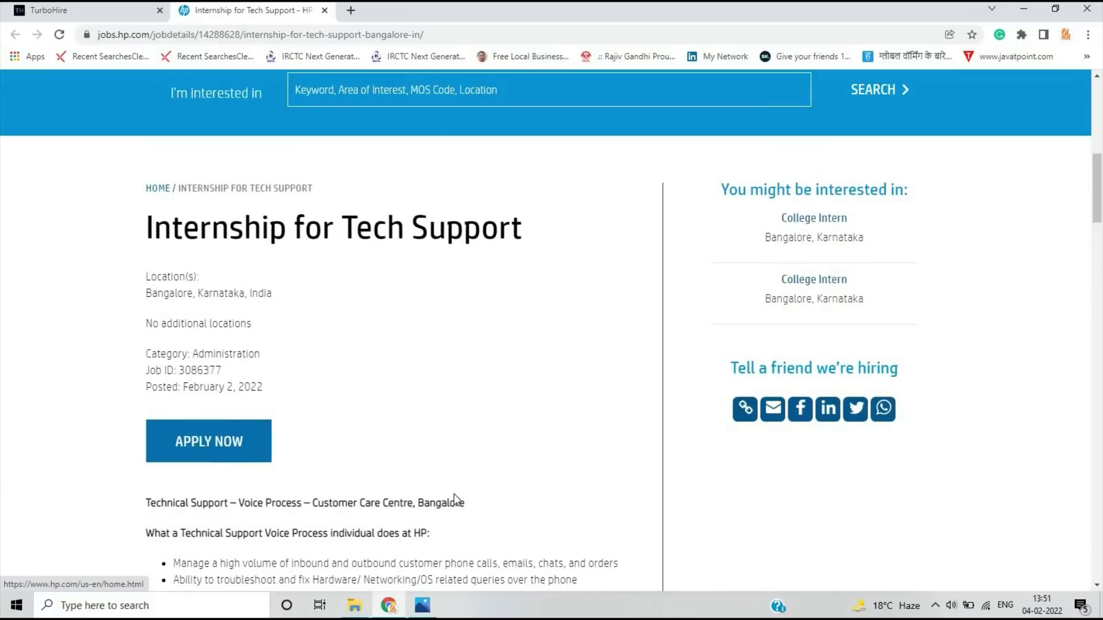
scroll(453, 496, up, 4)
scroll(448, 493, up, 5)
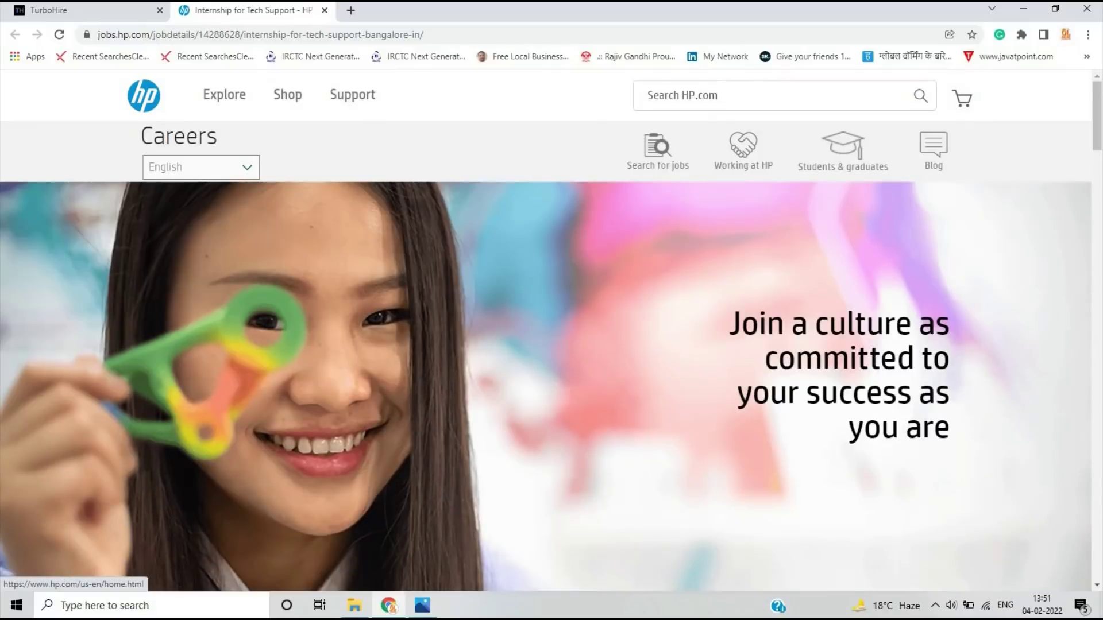
scroll(380, 317, down, 3)
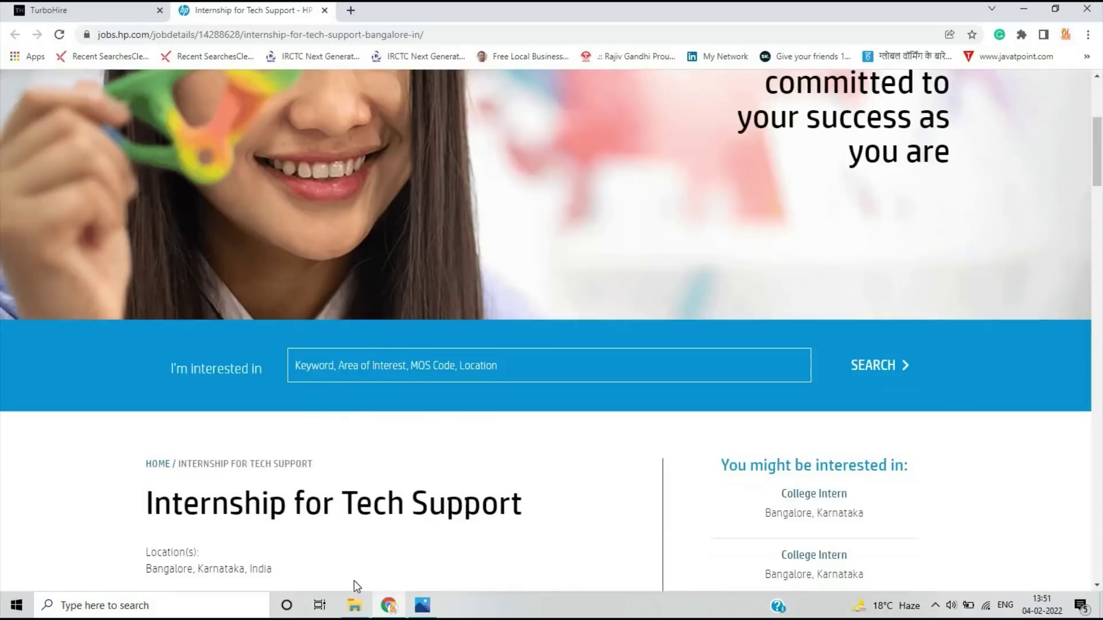
Bring up the HP Byteridge Mega Off-Campus Drive 2022 thumbnail in Photos.
click(421, 607)
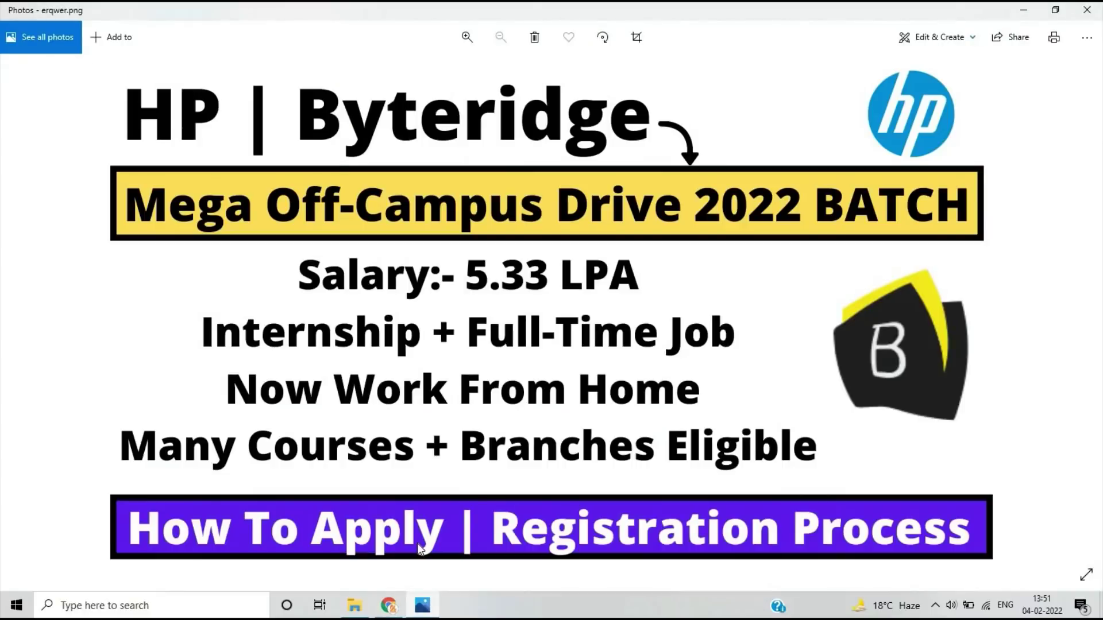